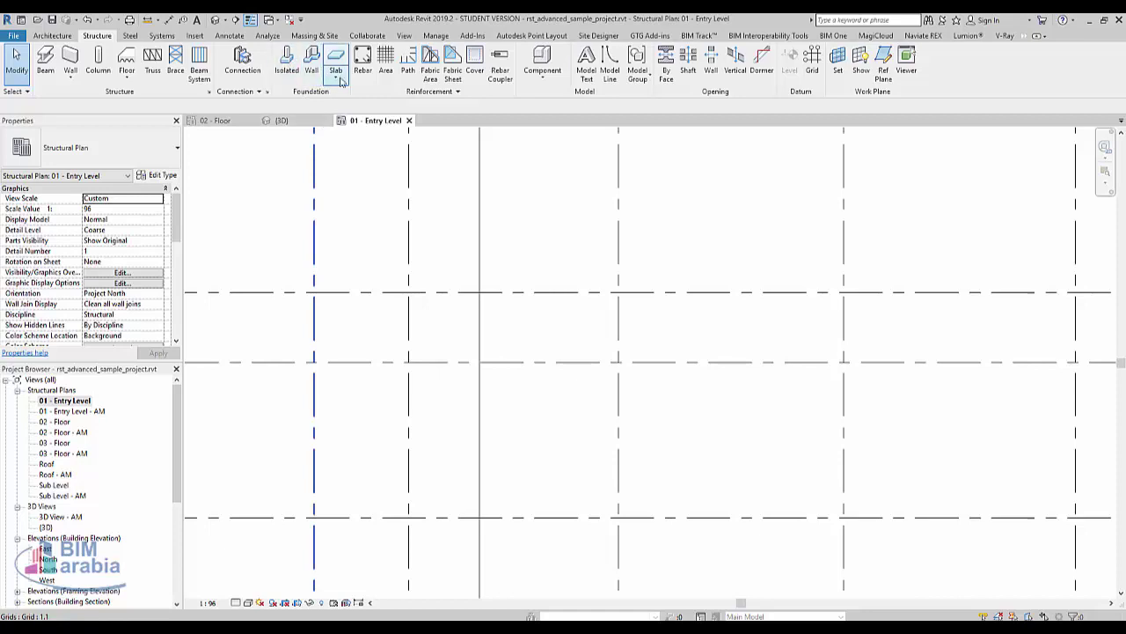
# Step: Place two trial pile caps near the upper grid row, then delete them
pyautogui.click(288, 76)
pyautogui.click(399, 320)
pyautogui.scroll(-2, 613, 260)
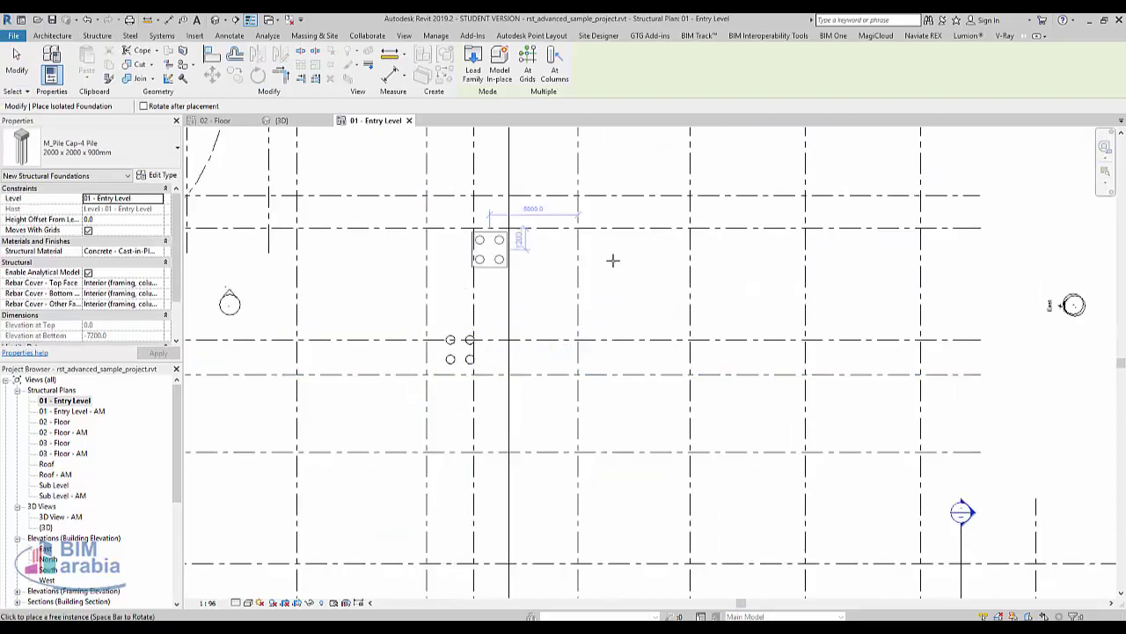
pyautogui.click(652, 284)
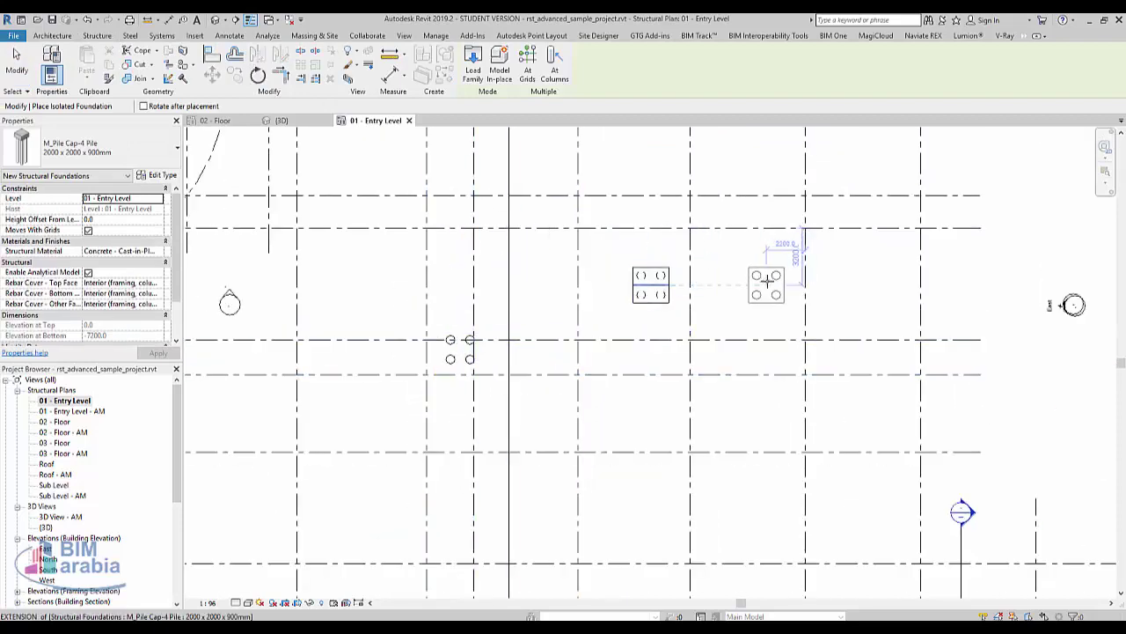
pyautogui.click(766, 280)
pyautogui.press('Escape')
pyautogui.press('Escape')
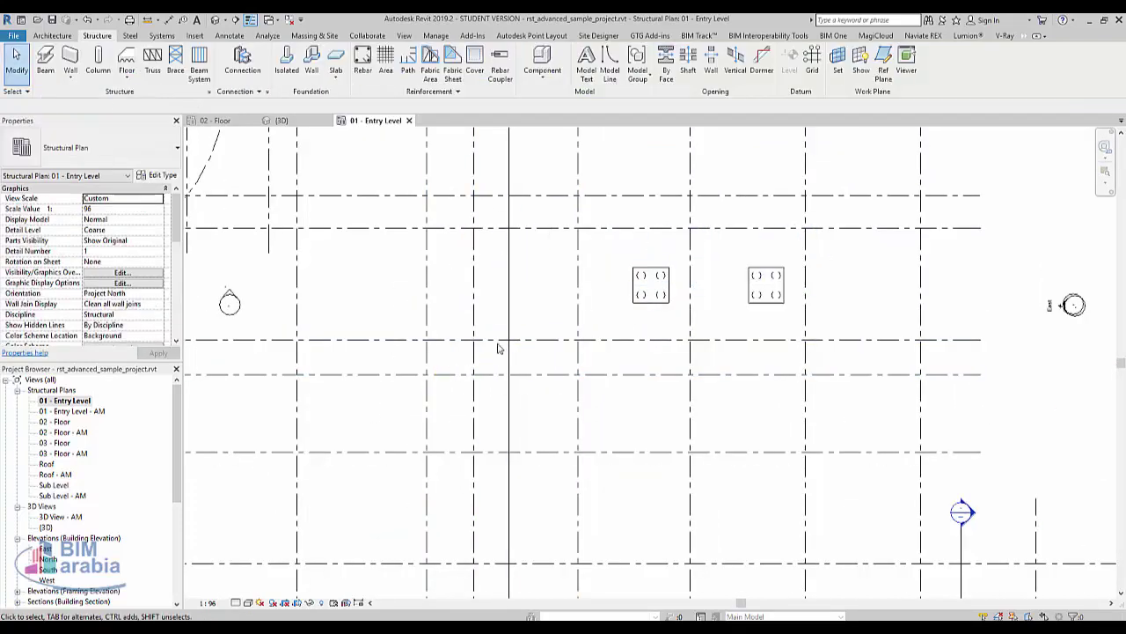
pyautogui.moveTo(366, 203); pyautogui.dragTo(805, 412)
pyautogui.press('Delete')
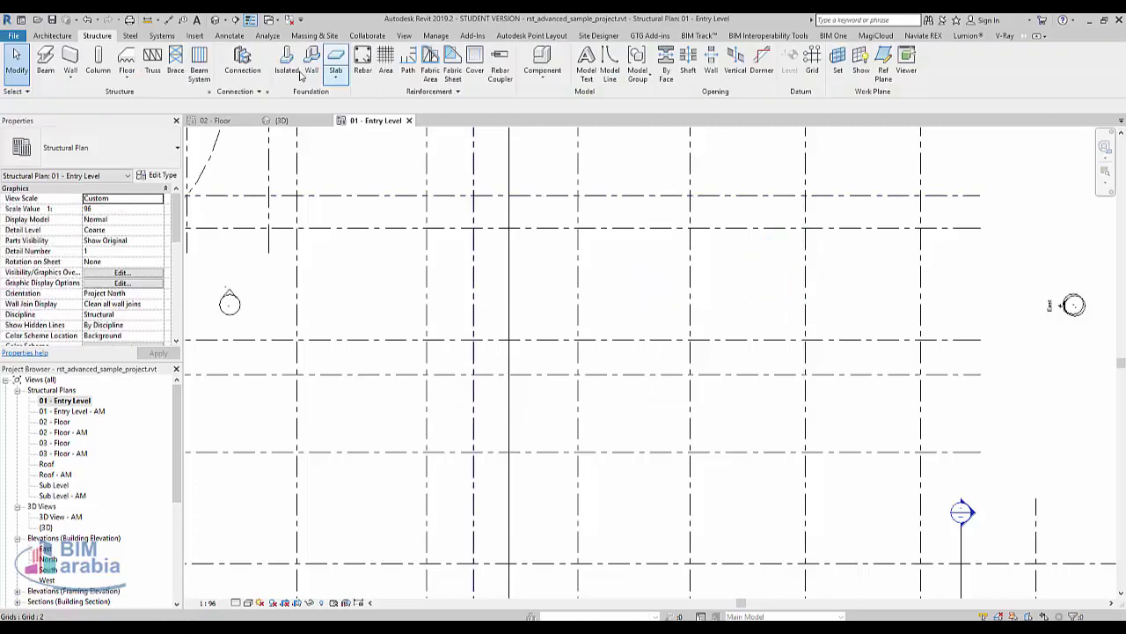
# Step: Place four pile caps at the grid intersections along the upper grid row
pyautogui.click(289, 70)
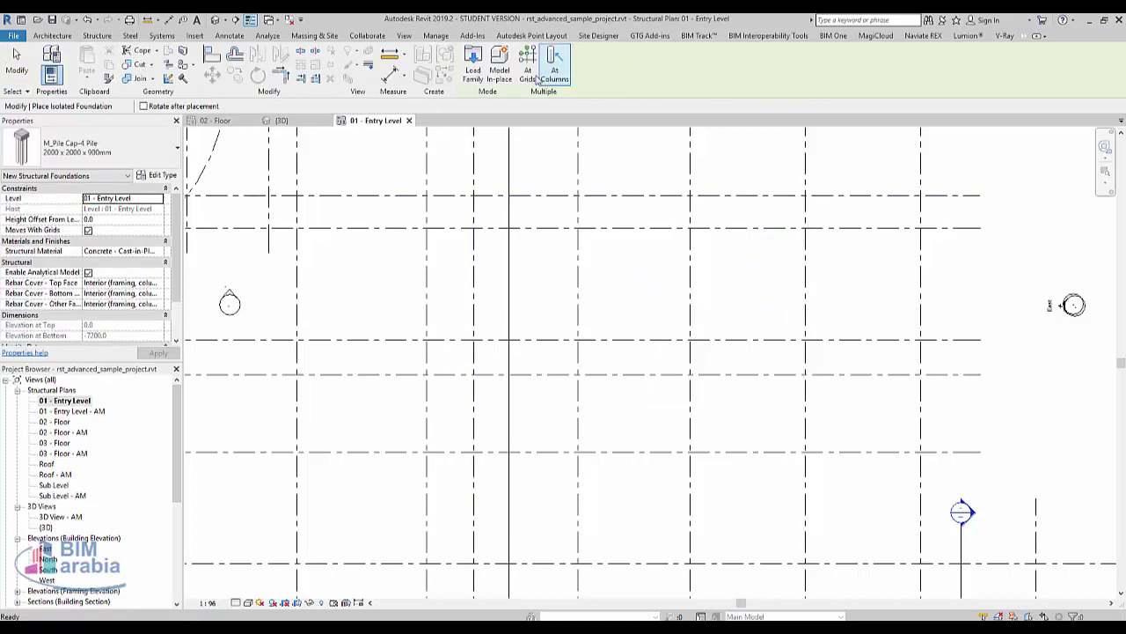
pyautogui.click(528, 70)
pyautogui.moveTo(734, 282); pyautogui.dragTo(377, 428)
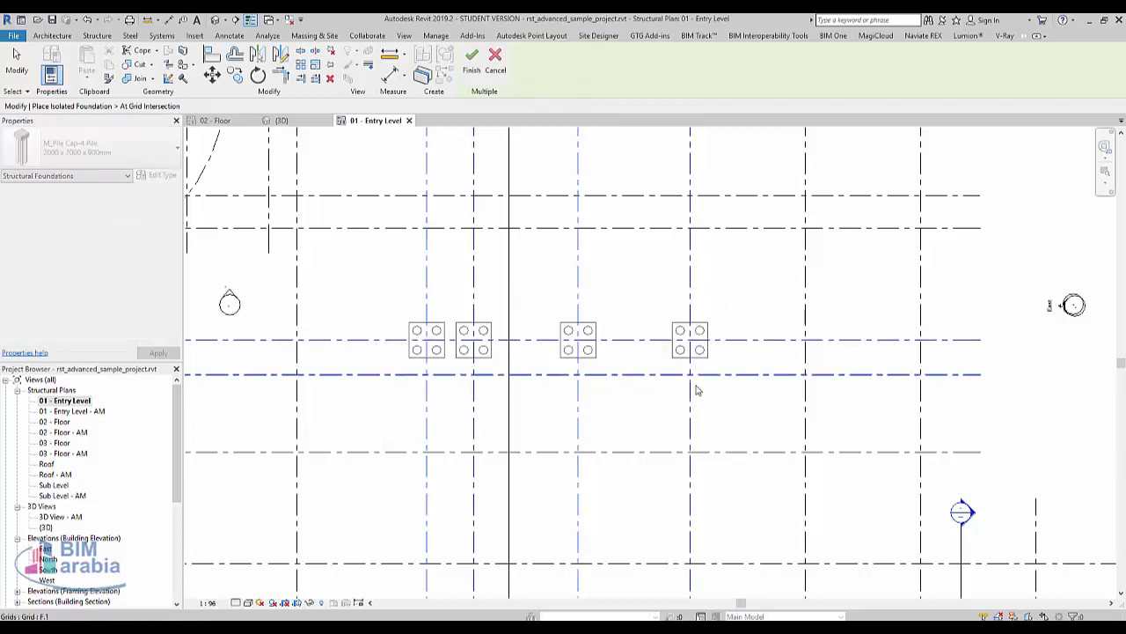
pyautogui.moveTo(735, 432); pyautogui.dragTo(782, 327, button='middle')
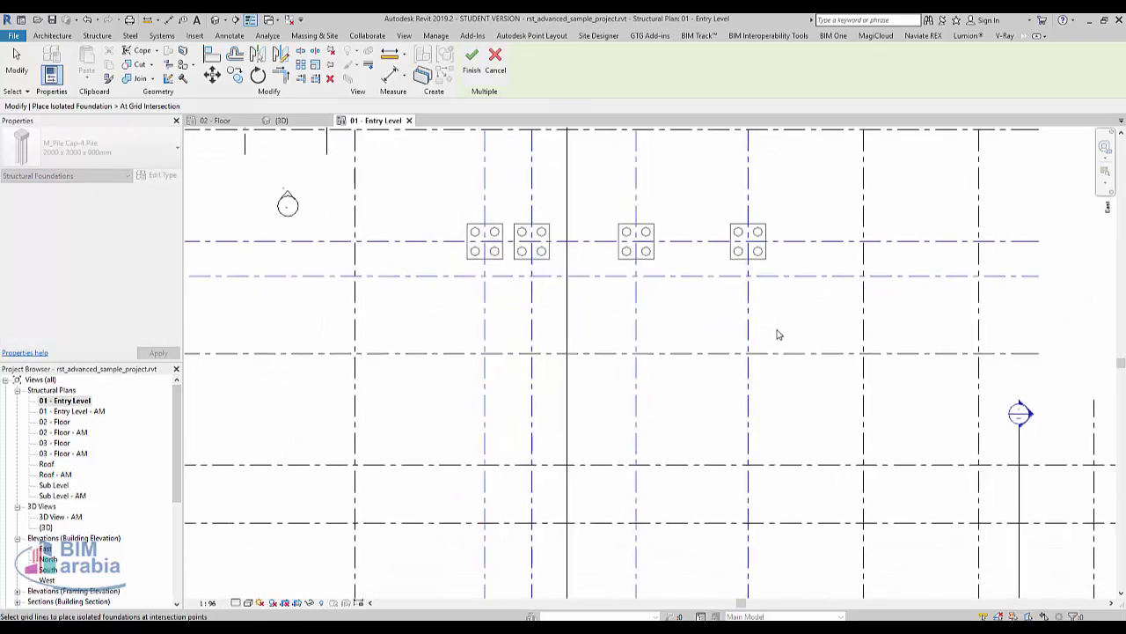
pyautogui.click(783, 321)
pyautogui.moveTo(783, 324)
pyautogui.mouseDown()
pyautogui.moveTo(501, 517)
pyautogui.moveTo(428, 497)
pyautogui.mouseUp()
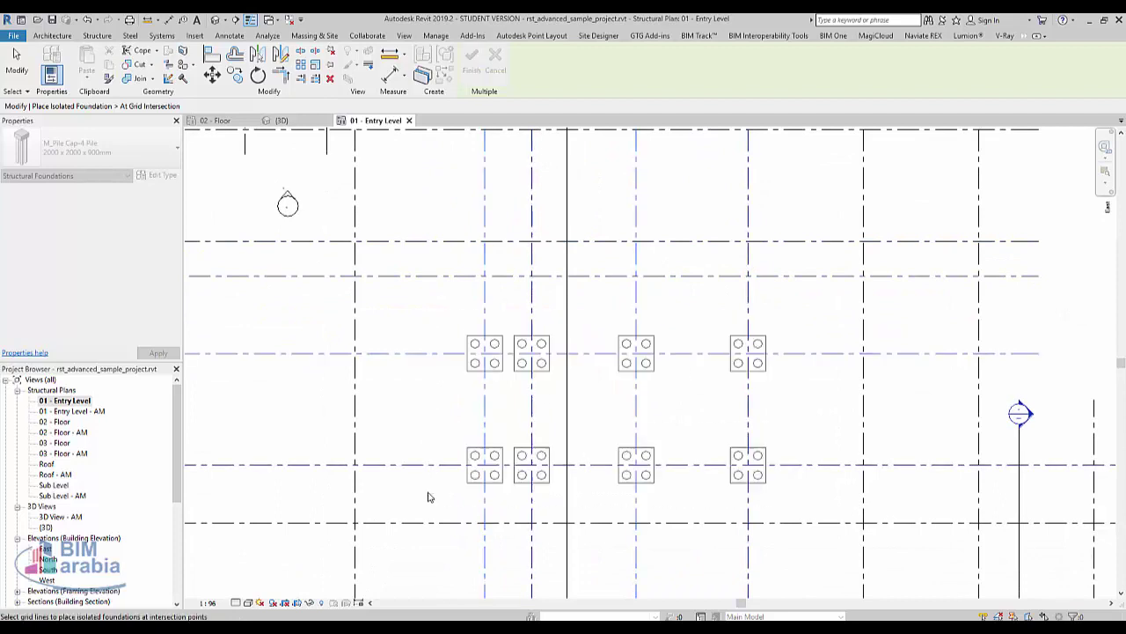
pyautogui.click(707, 272)
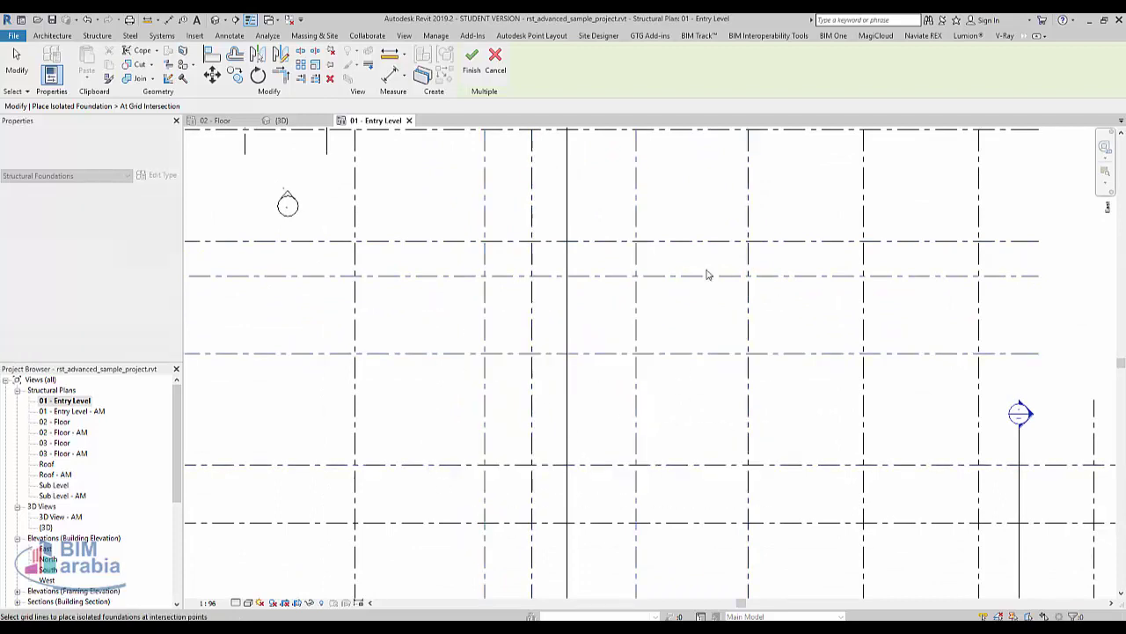
pyautogui.moveTo(783, 296); pyautogui.dragTo(455, 201)
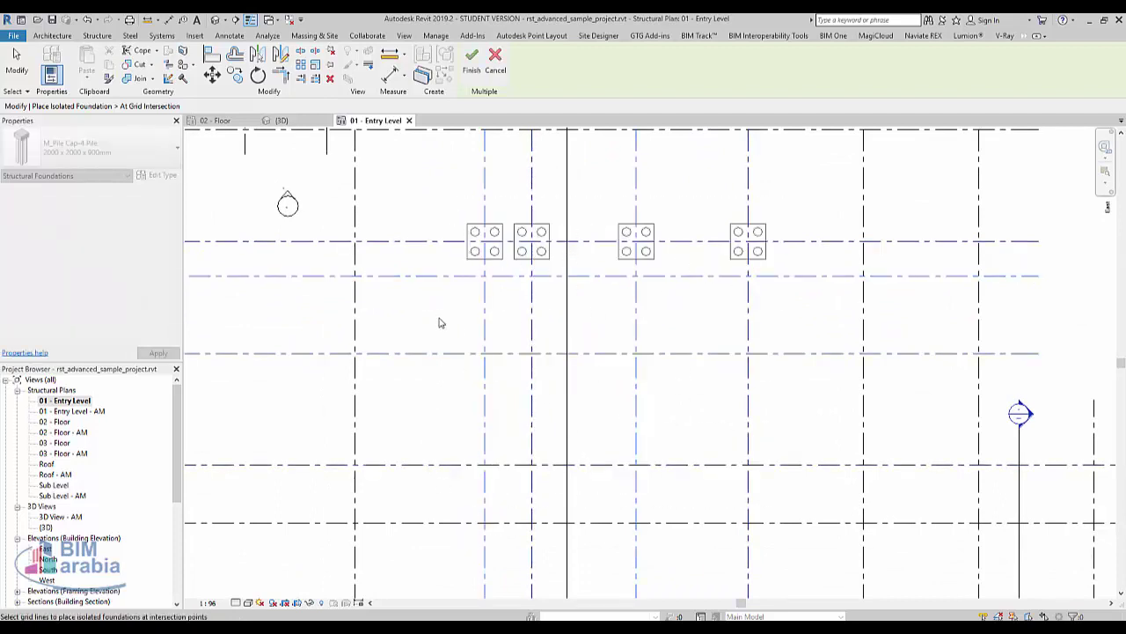
pyautogui.click(472, 60)
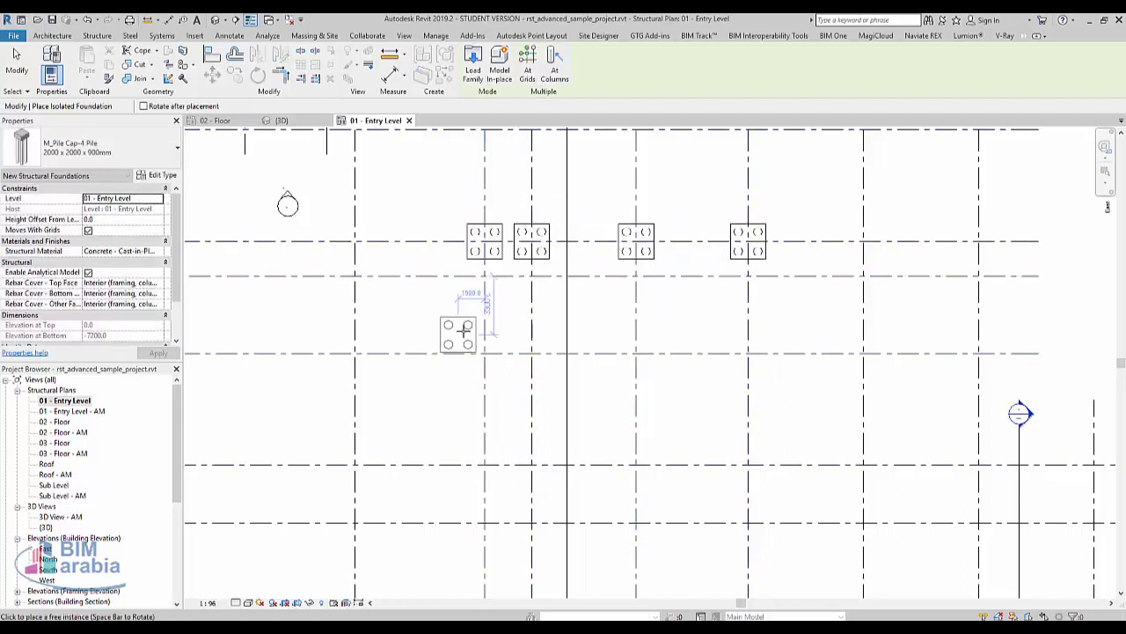
pyautogui.press('Escape')
pyautogui.press('Escape')
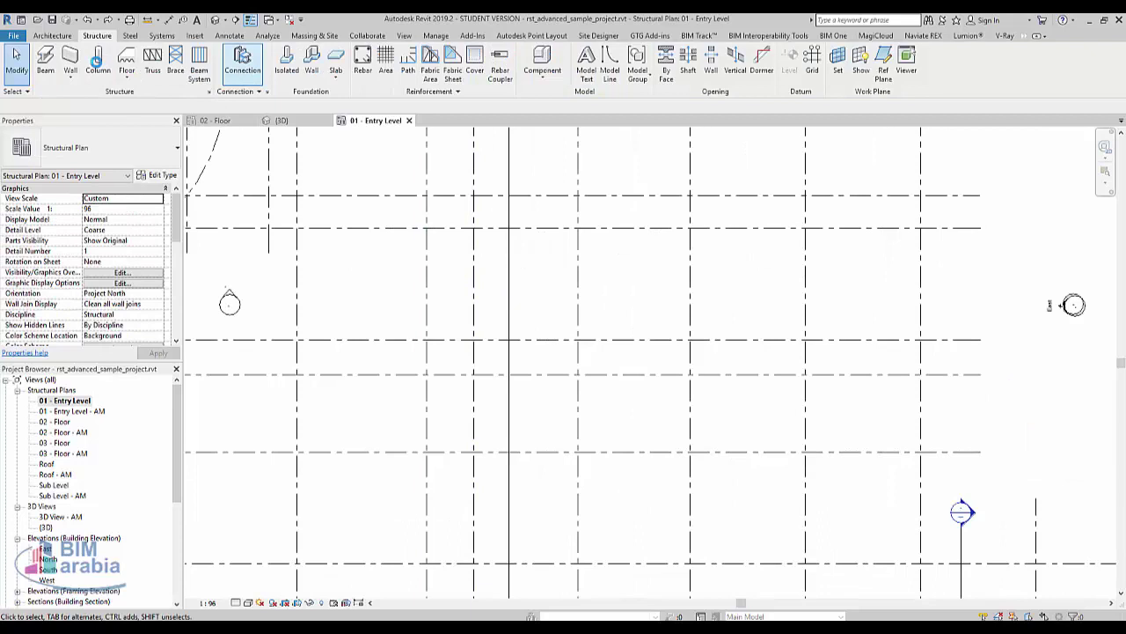
# Step: Place 600mm round concrete columns at fifteen grid intersections across three rows and check them in 3D
pyautogui.click(97, 60)
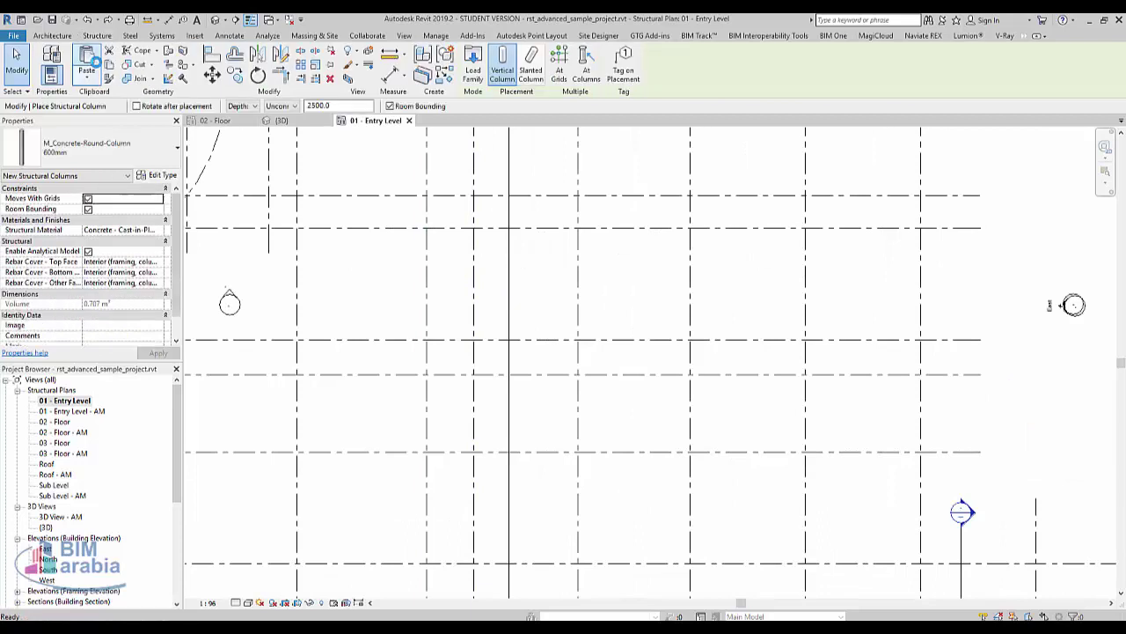
pyautogui.click(559, 63)
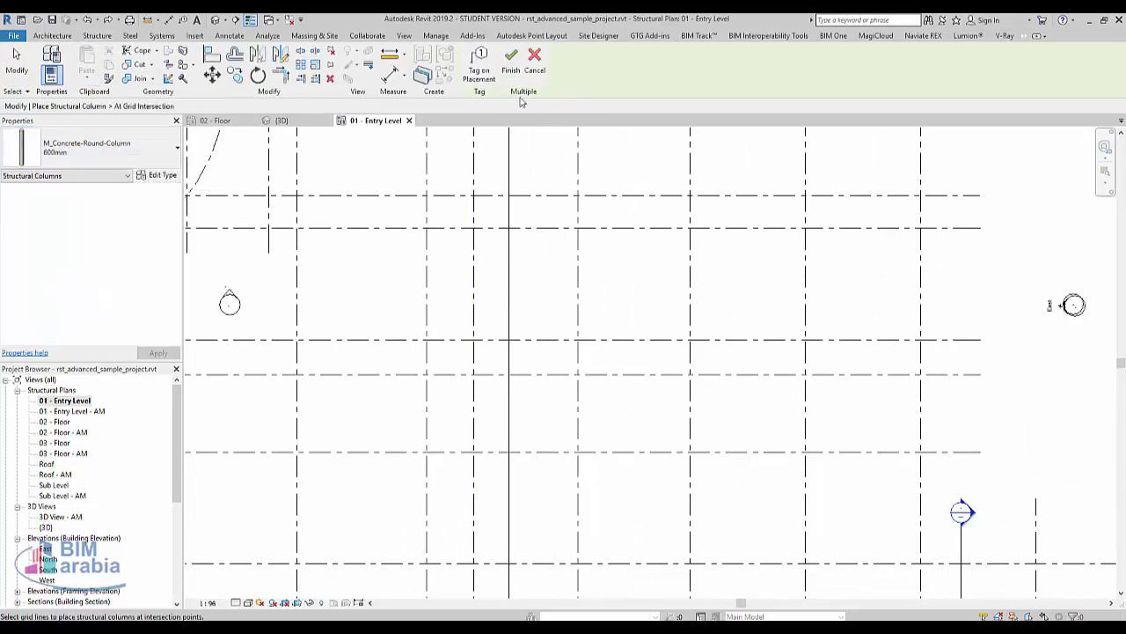
pyautogui.click(511, 70)
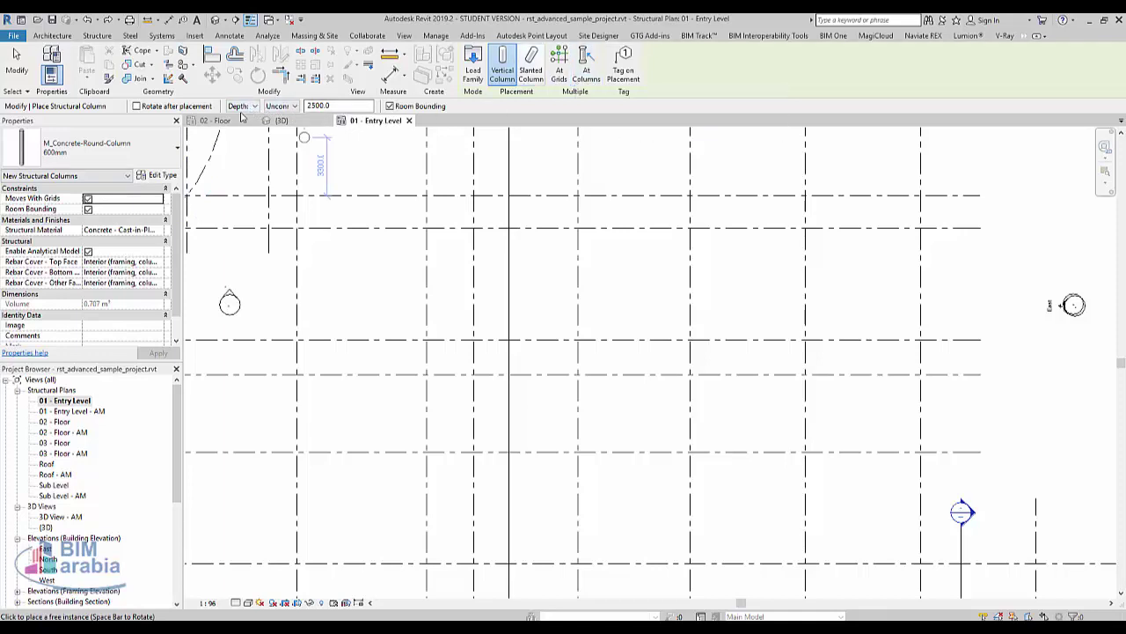
pyautogui.click(555, 57)
pyautogui.moveTo(755, 302)
pyautogui.mouseDown()
pyautogui.moveTo(551, 437)
pyautogui.moveTo(271, 514)
pyautogui.mouseUp()
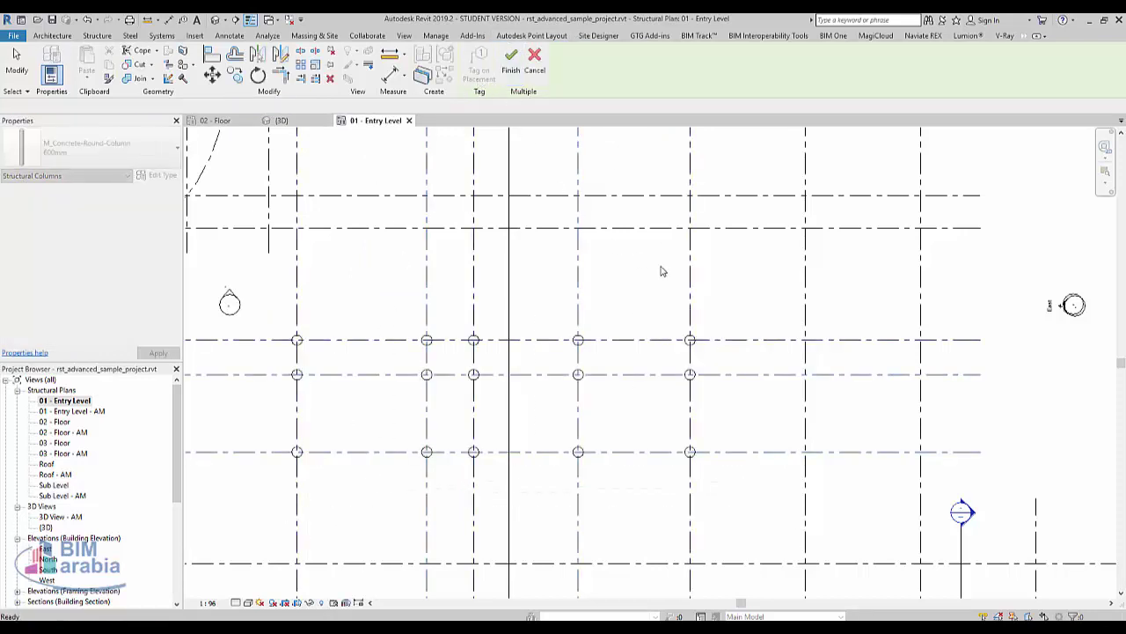
pyautogui.press('Return')
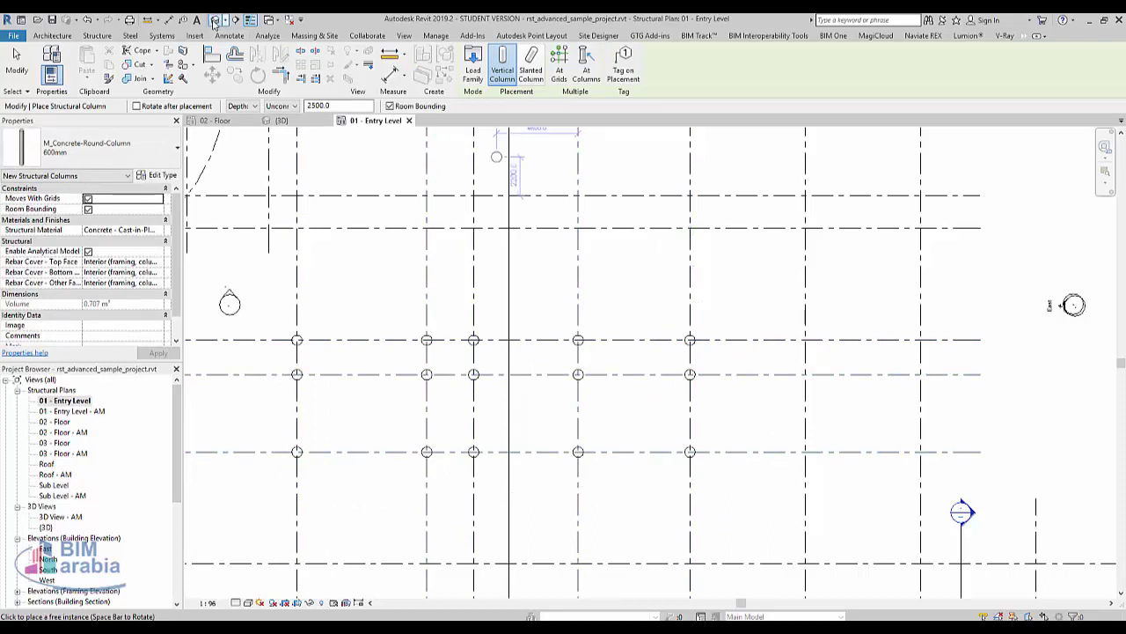
pyautogui.click(215, 21)
pyautogui.hotkey('ctrl', 'Tab')
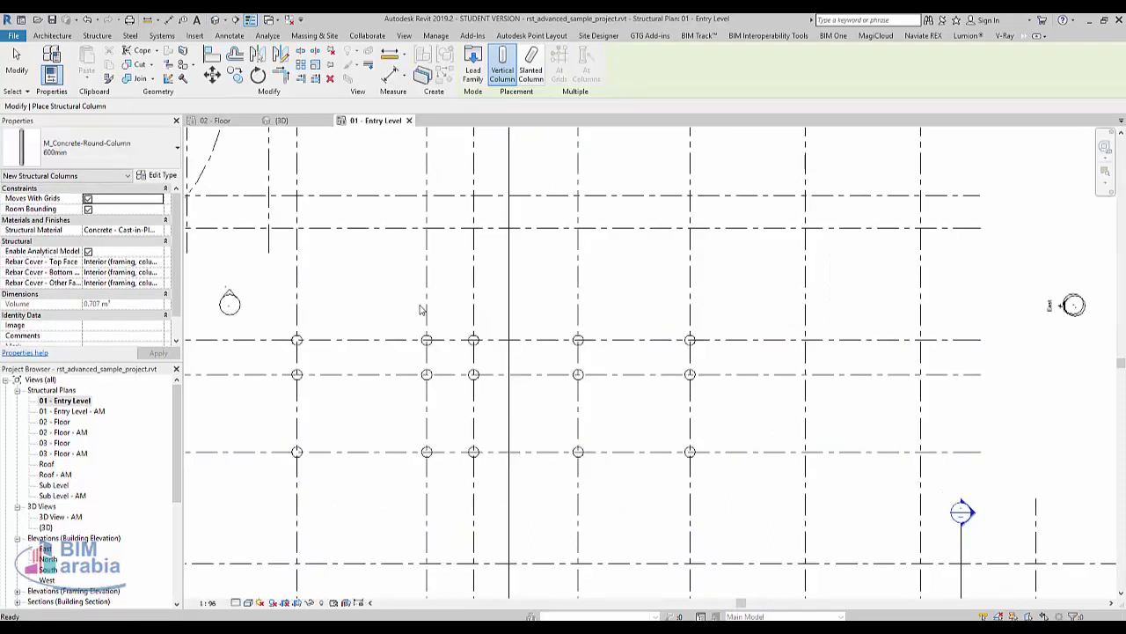
# Step: Try placing isolated foundations under the columns, then back out without creating caps
pyautogui.click(97, 36)
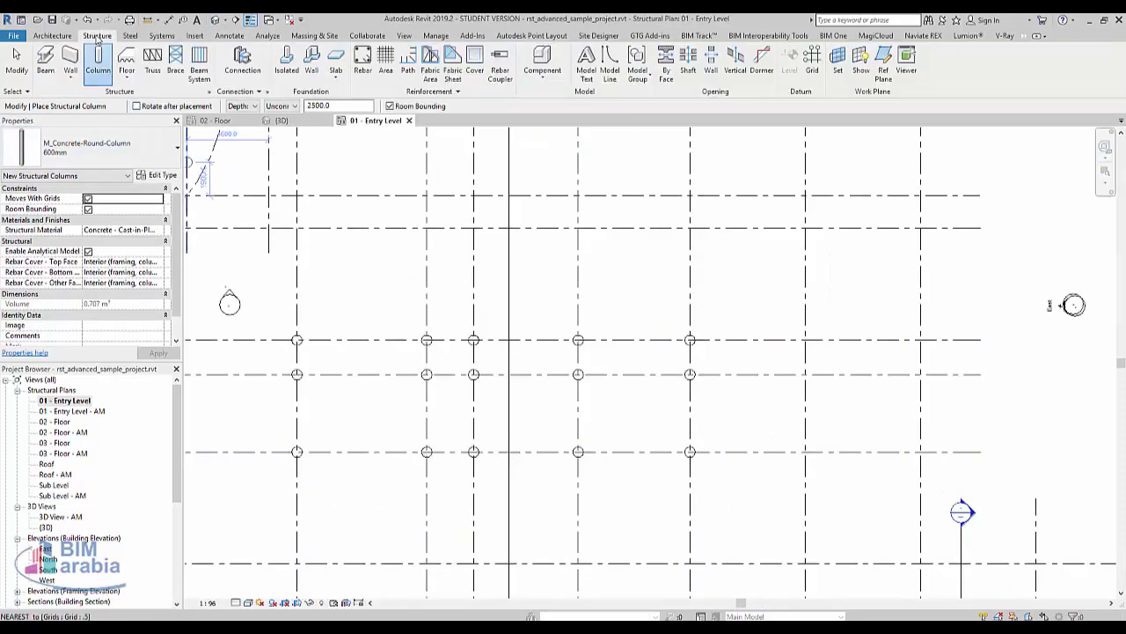
pyautogui.click(287, 62)
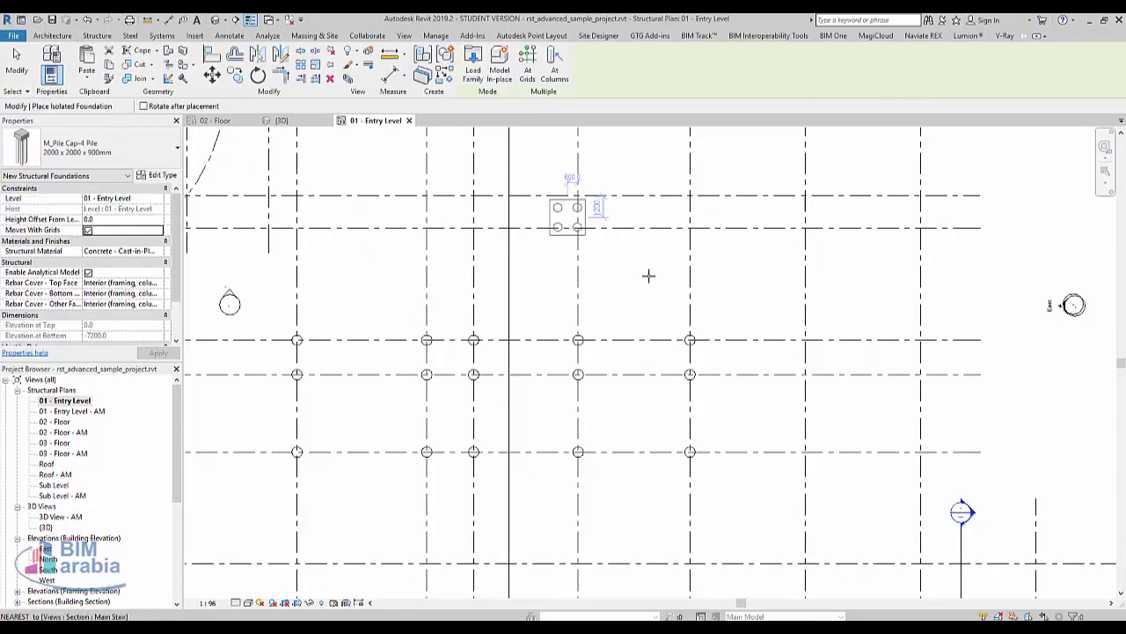
pyautogui.click(544, 68)
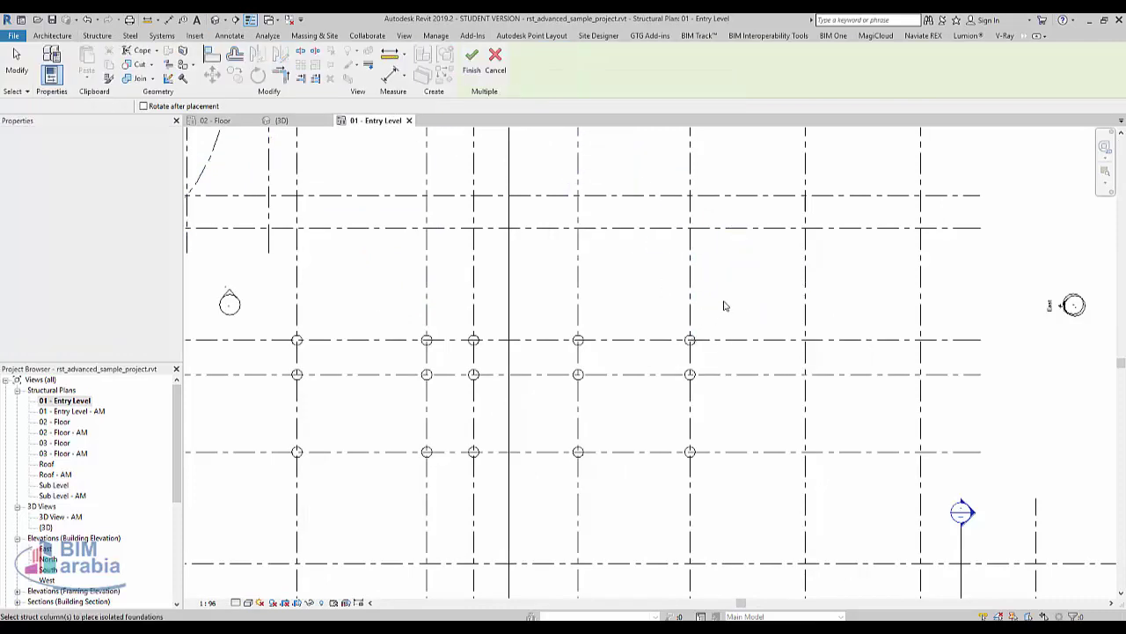
pyautogui.moveTo(727, 300)
pyautogui.mouseDown()
pyautogui.moveTo(282, 498)
pyautogui.moveTo(246, 496)
pyautogui.mouseUp()
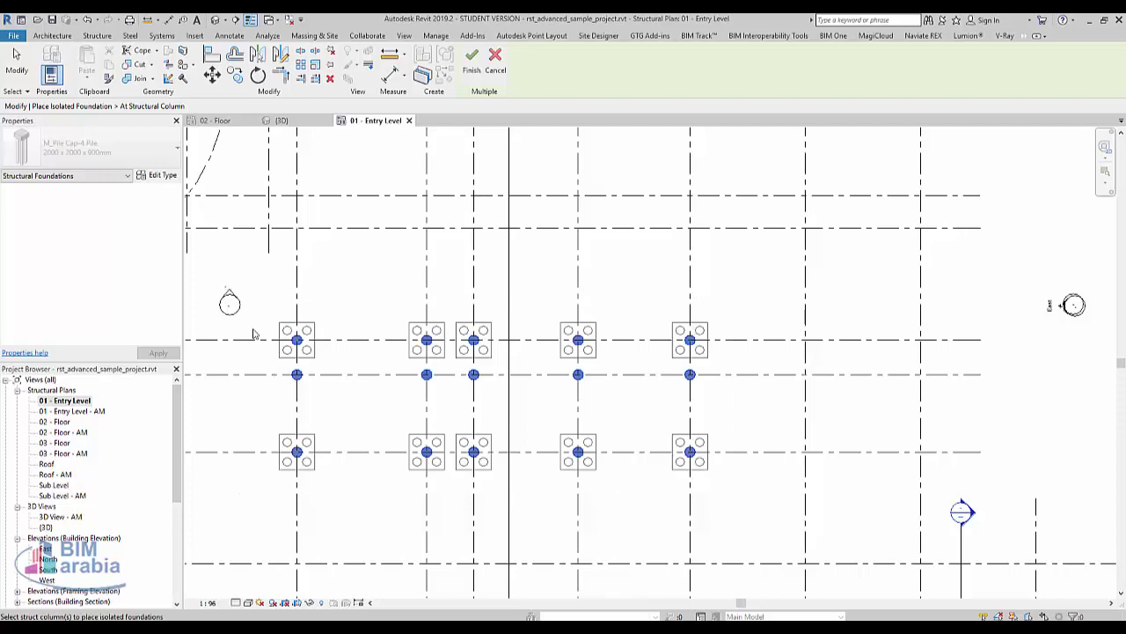
pyautogui.click(471, 61)
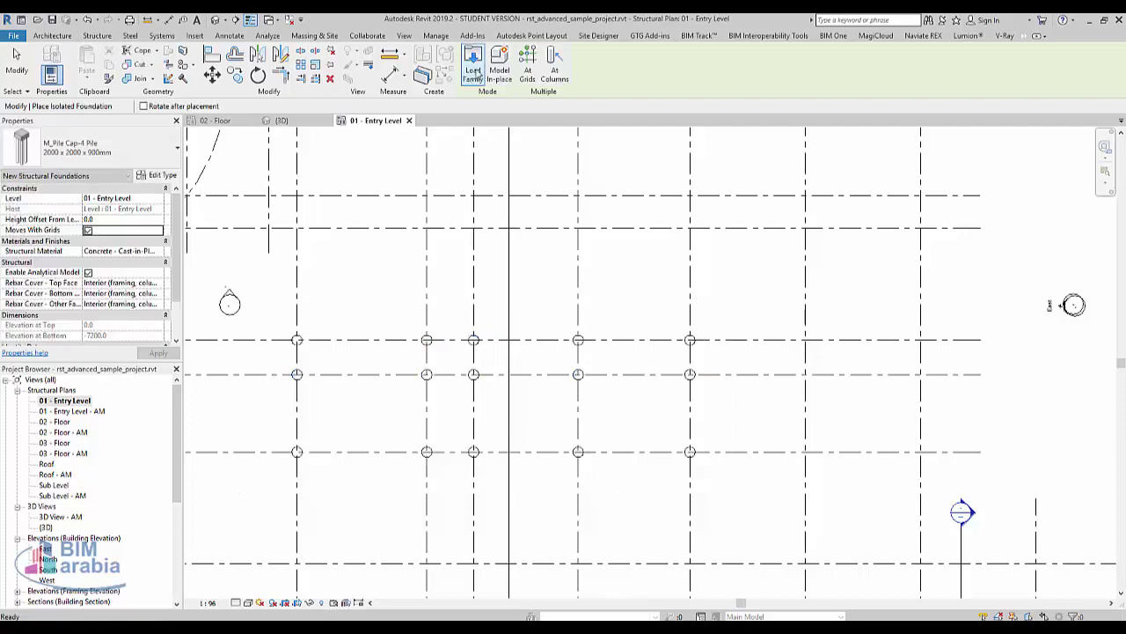
# Step: Place M_Pile Cap-2 Pile 800 x 1800 x 900mm caps under all columns and view them in 3D
pyautogui.click(86, 157)
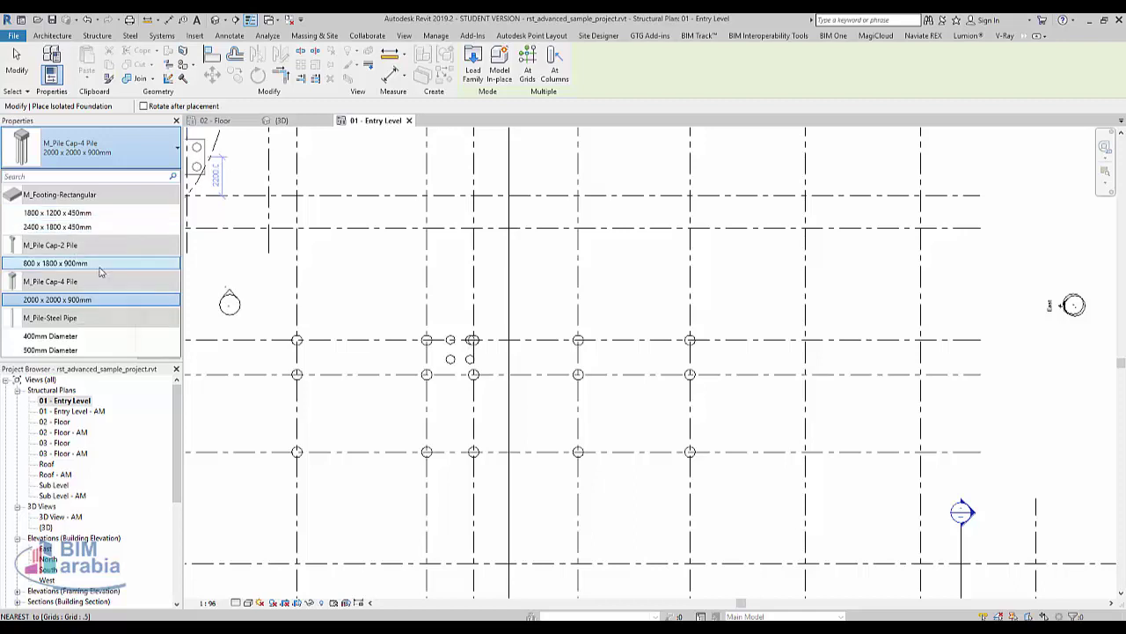
pyautogui.click(50, 262)
pyautogui.click(554, 72)
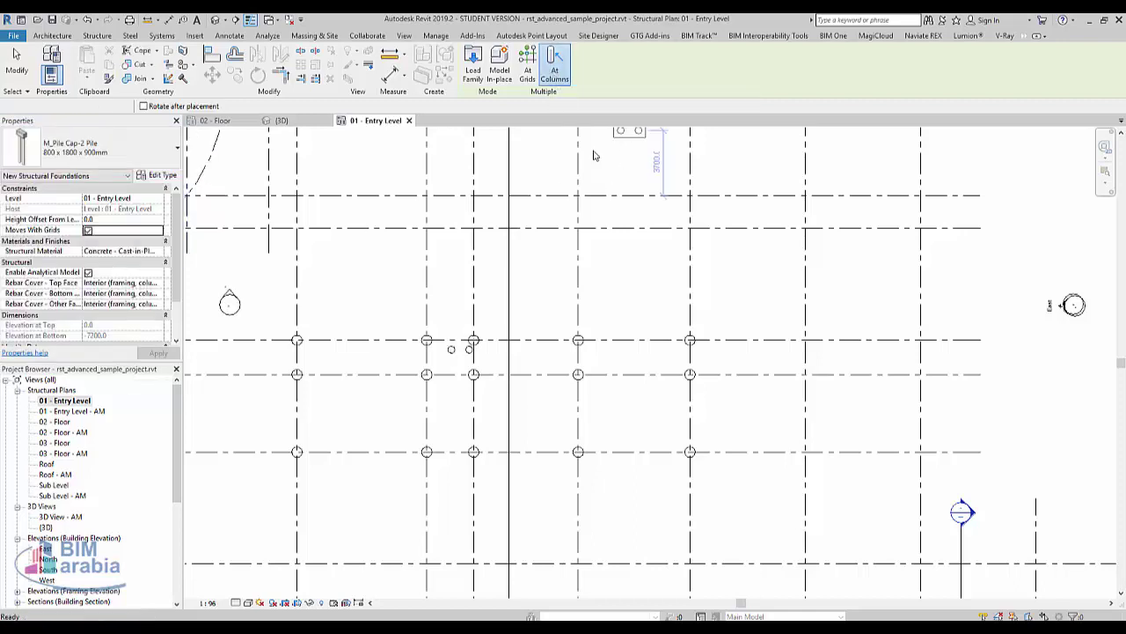
pyautogui.moveTo(709, 324); pyautogui.dragTo(204, 463)
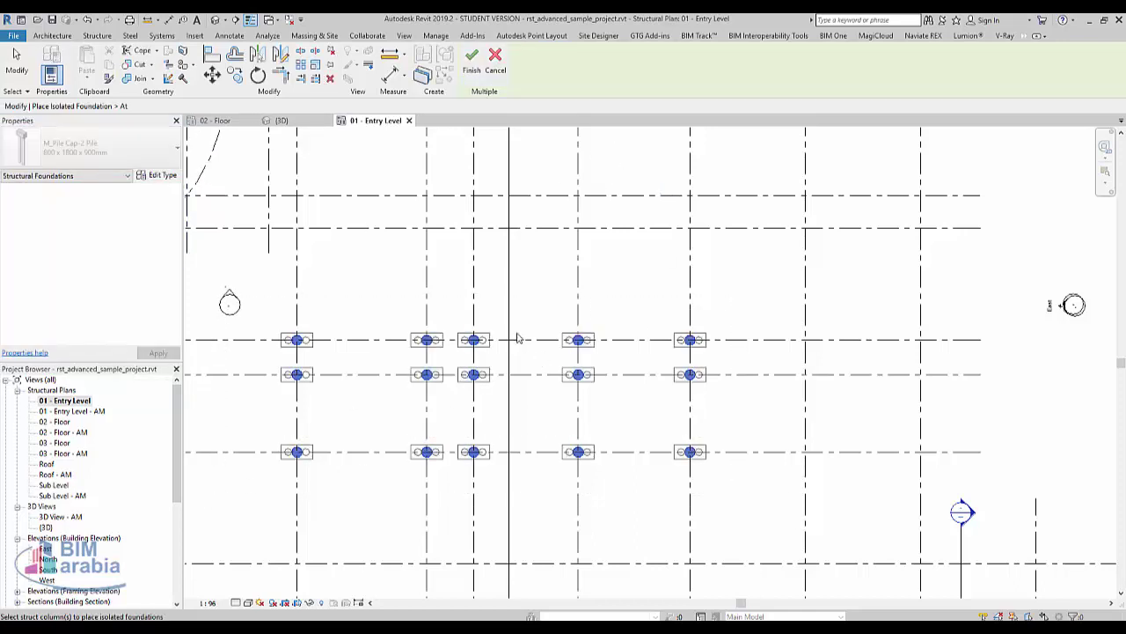
pyautogui.click(473, 64)
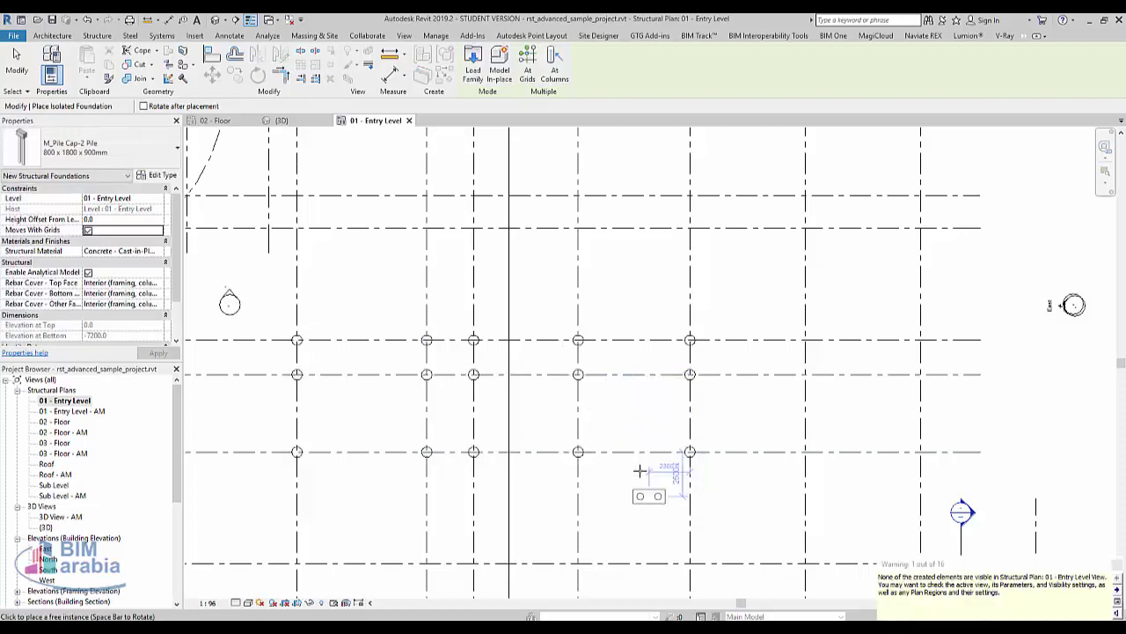
pyautogui.click(214, 19)
# Step: Copy a column's base offset value in 3D, then return to the 01 - Entry Level plan
pyautogui.scroll(3, 602, 476)
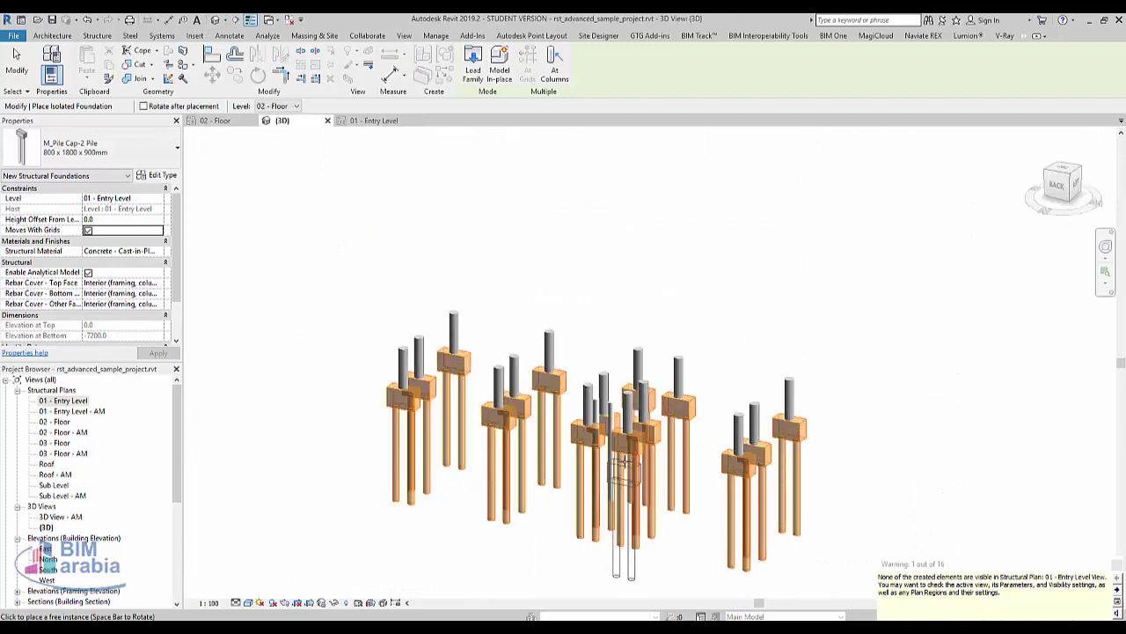
pyautogui.press('Escape')
pyautogui.click(547, 343)
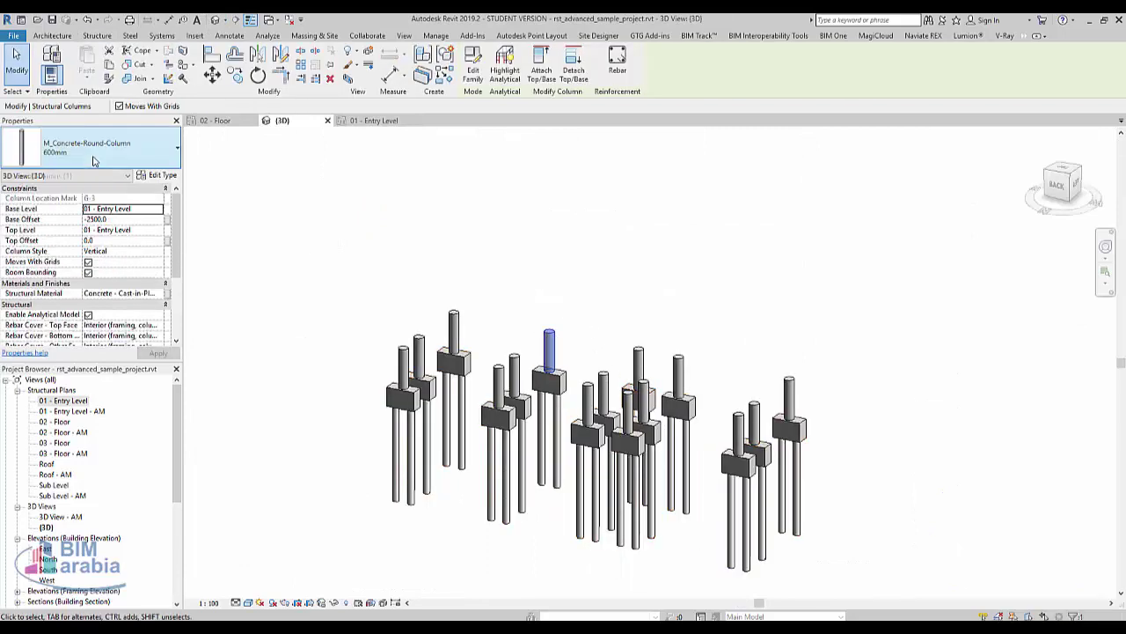
pyautogui.click(118, 220)
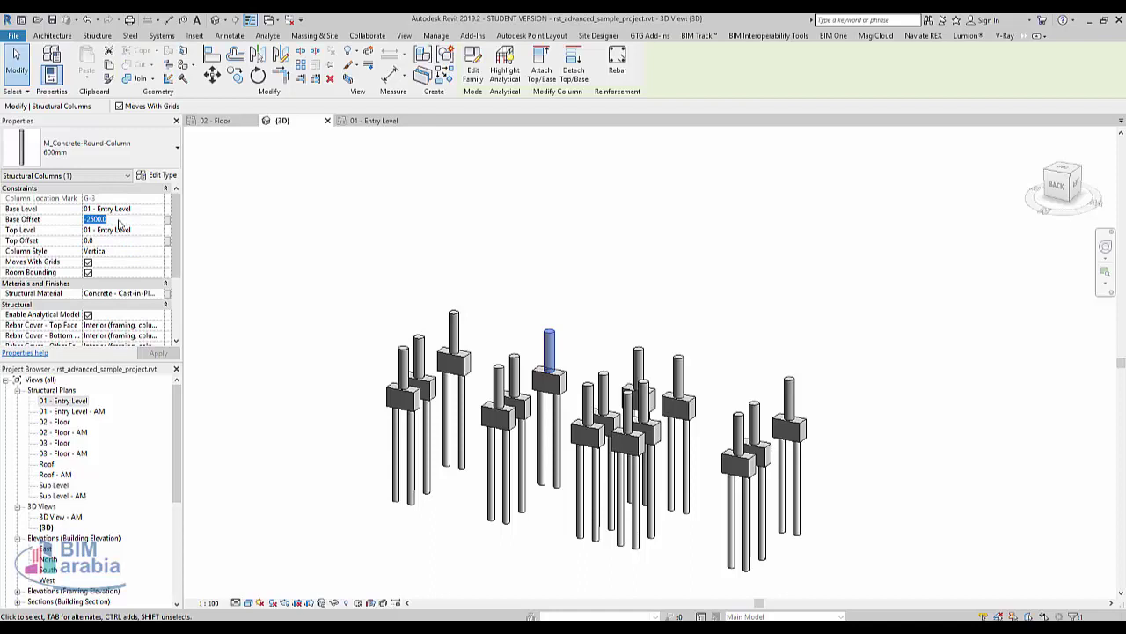
pyautogui.hotkey('ctrl', 'c')
pyautogui.click(344, 238)
pyautogui.doubleClick(77, 403)
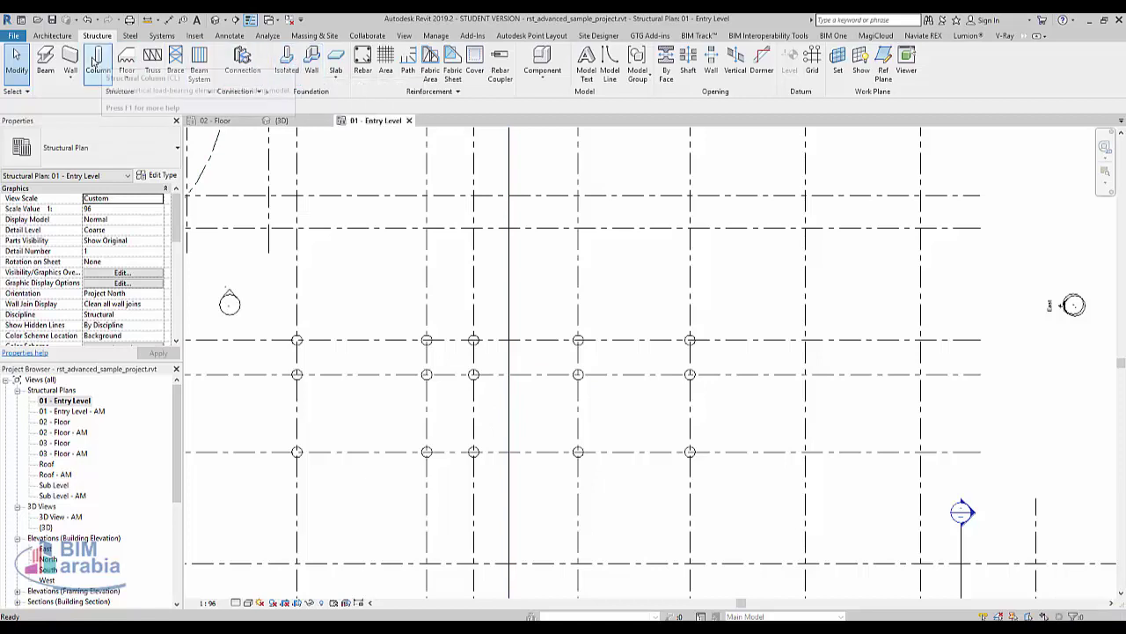
# Step: Draw a rectangle of four structural concrete walls between the grid intersections
pyautogui.click(70, 77)
pyautogui.click(88, 102)
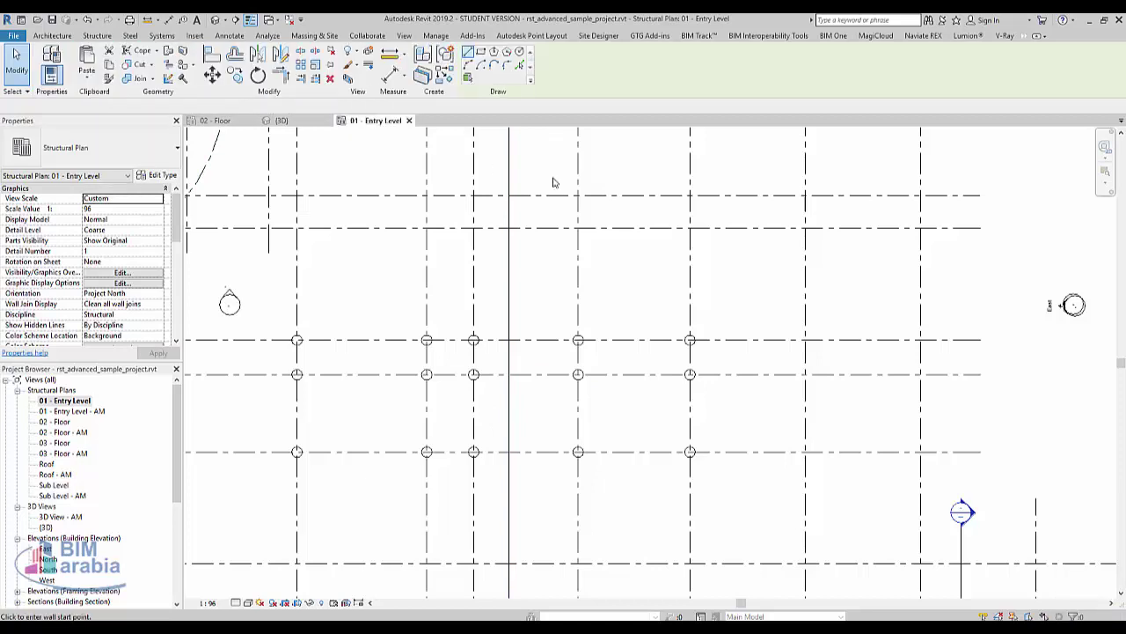
pyautogui.click(484, 52)
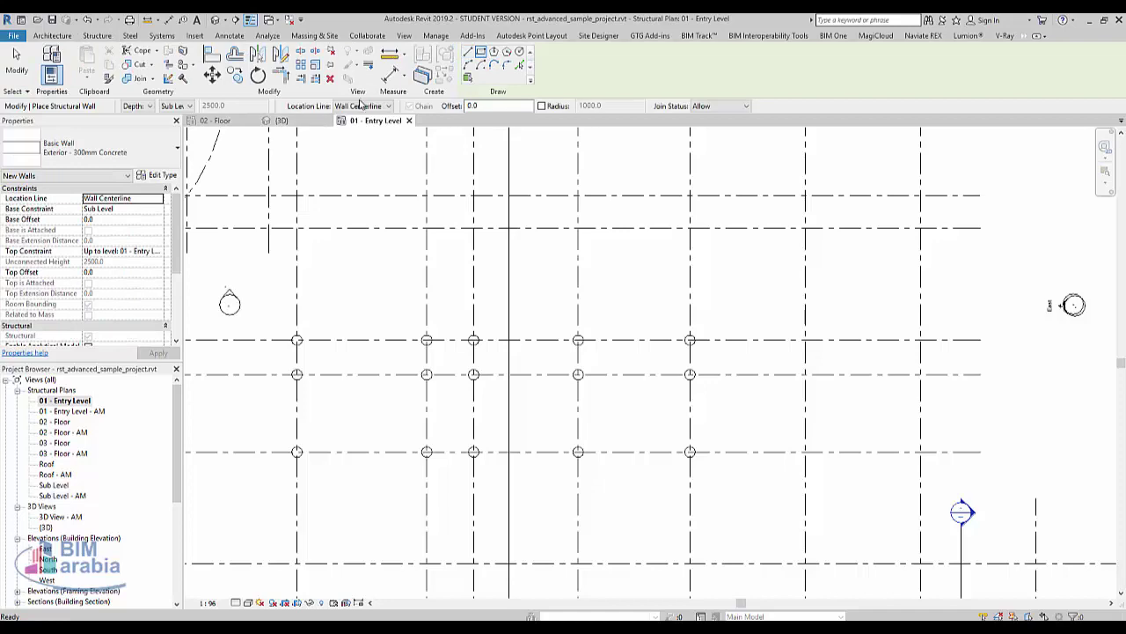
pyautogui.scroll(5, 304, 343)
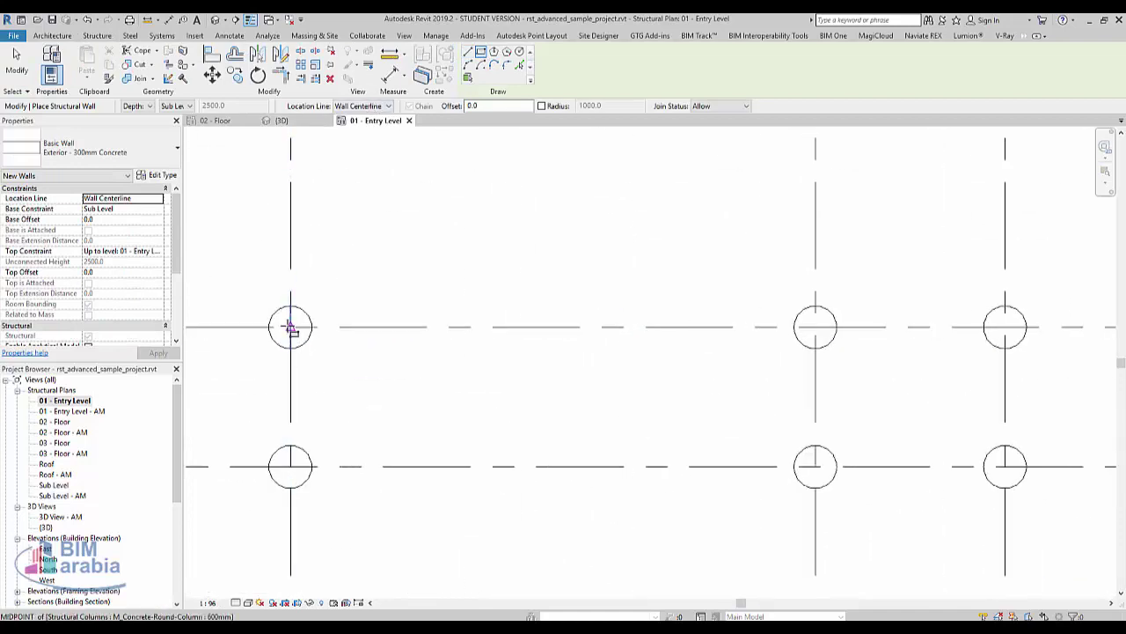
pyautogui.click(292, 327)
pyautogui.scroll(-3, 535, 373)
pyautogui.scroll(2, 607, 462)
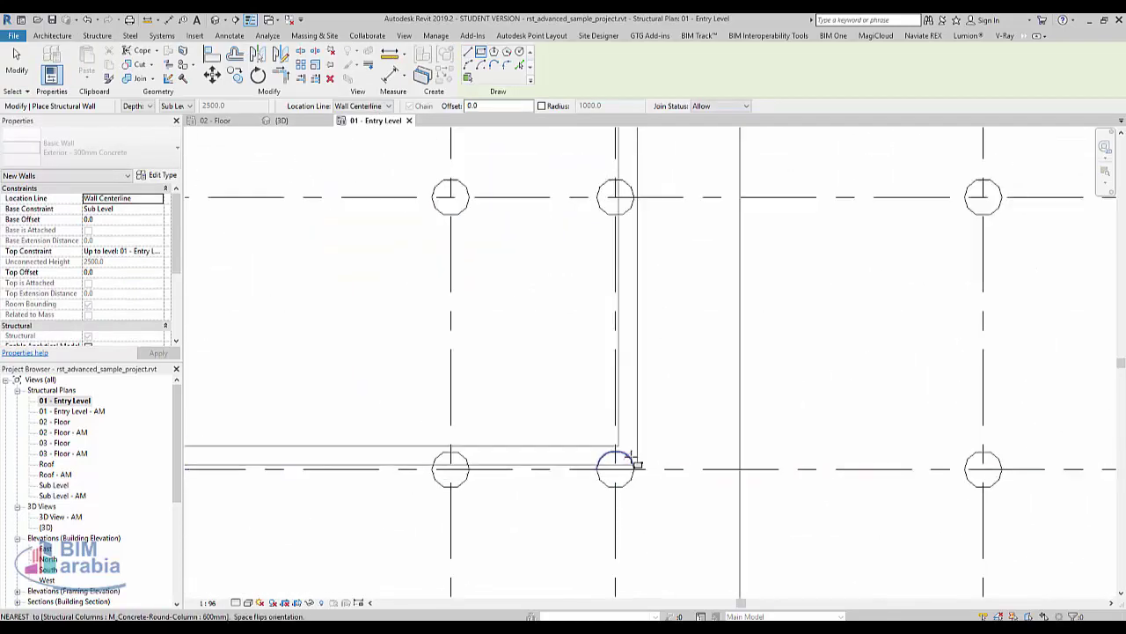
pyautogui.scroll(-1, 748, 467)
pyautogui.scroll(2, 819, 469)
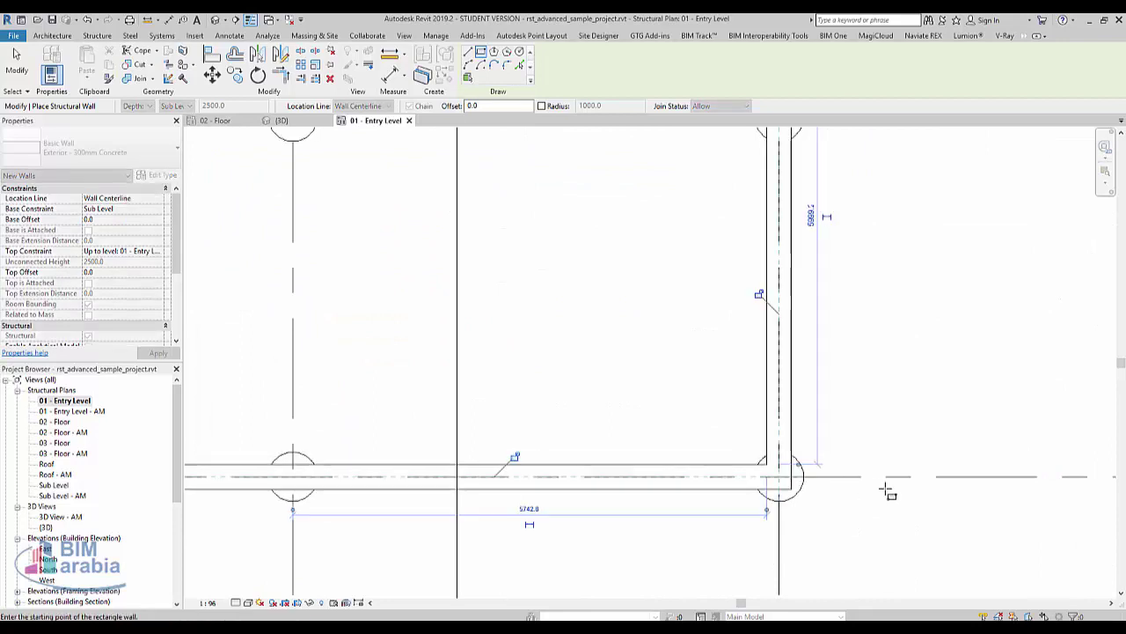
pyautogui.scroll(-3, 888, 488)
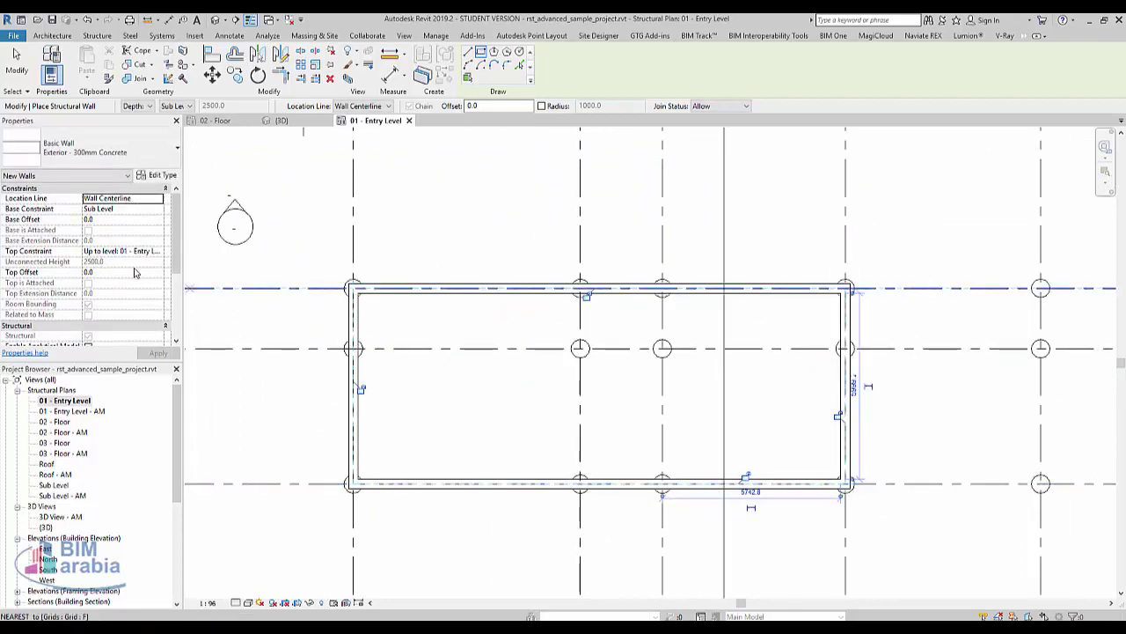
pyautogui.press('Escape')
pyautogui.press('Escape')
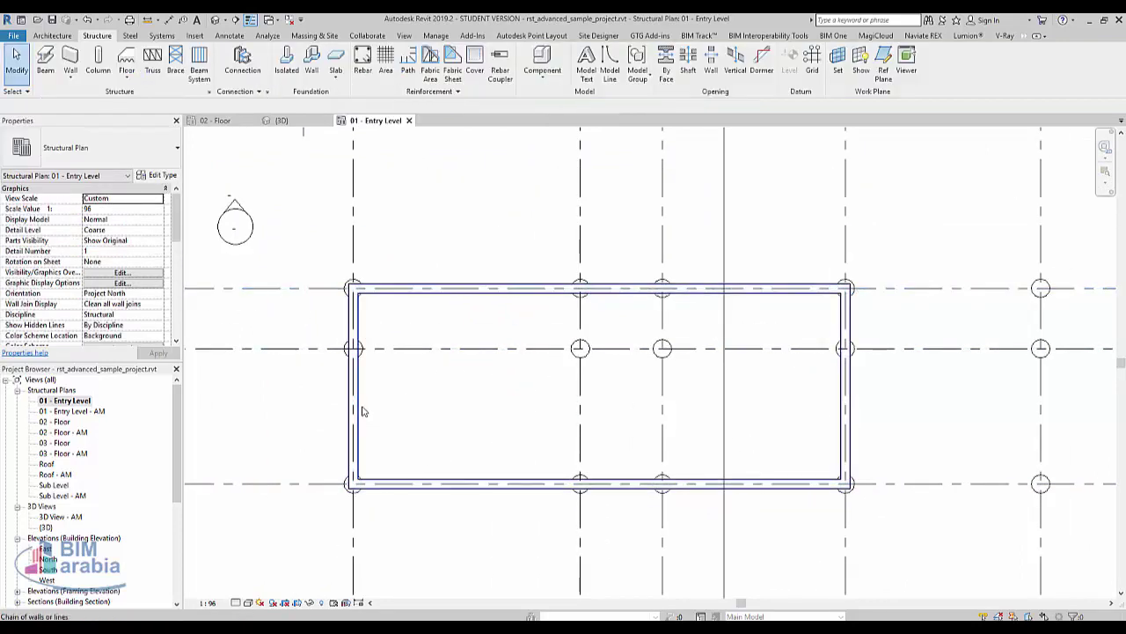
# Step: Base and top the four walls at 01 - Entry Level with a -2500 base offset, then view them in 3D
pyautogui.click(362, 412)
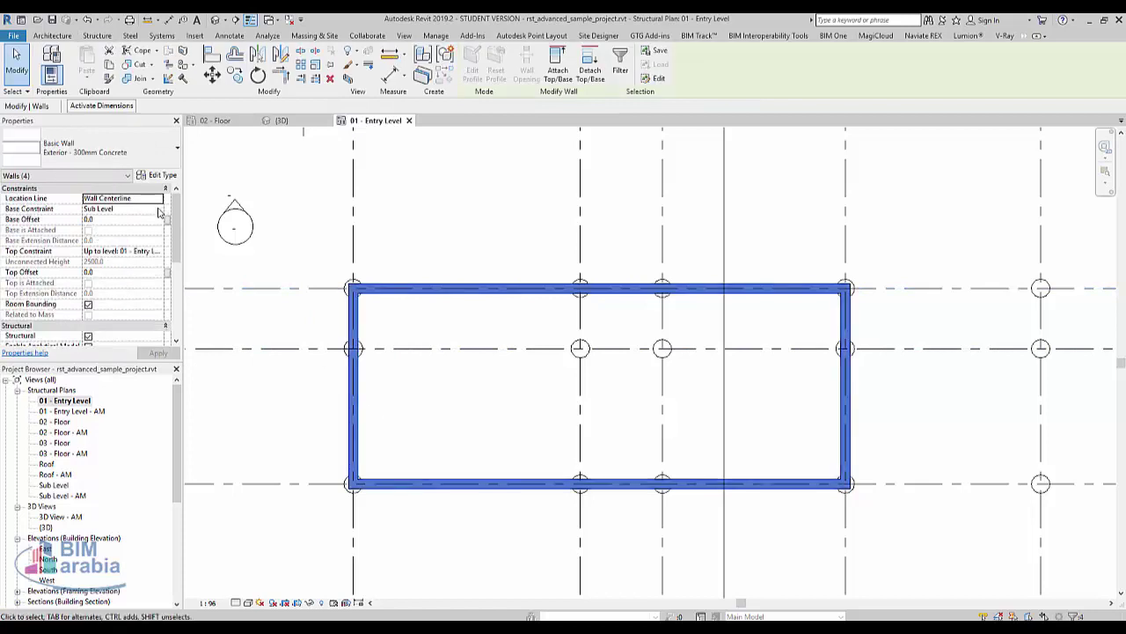
pyautogui.click(160, 211)
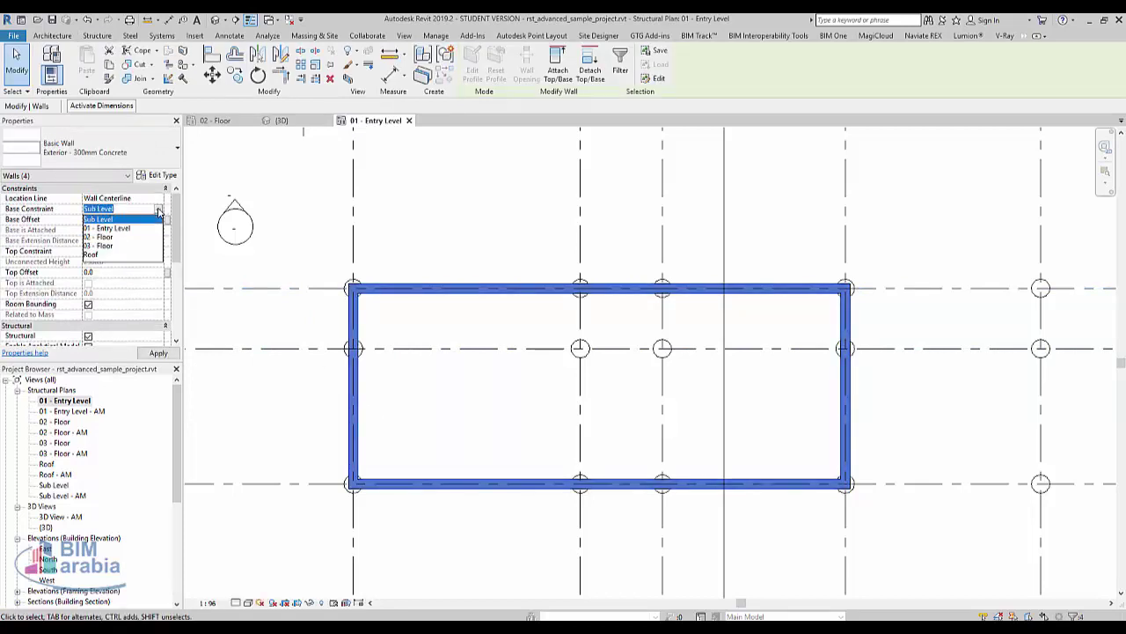
pyautogui.click(136, 228)
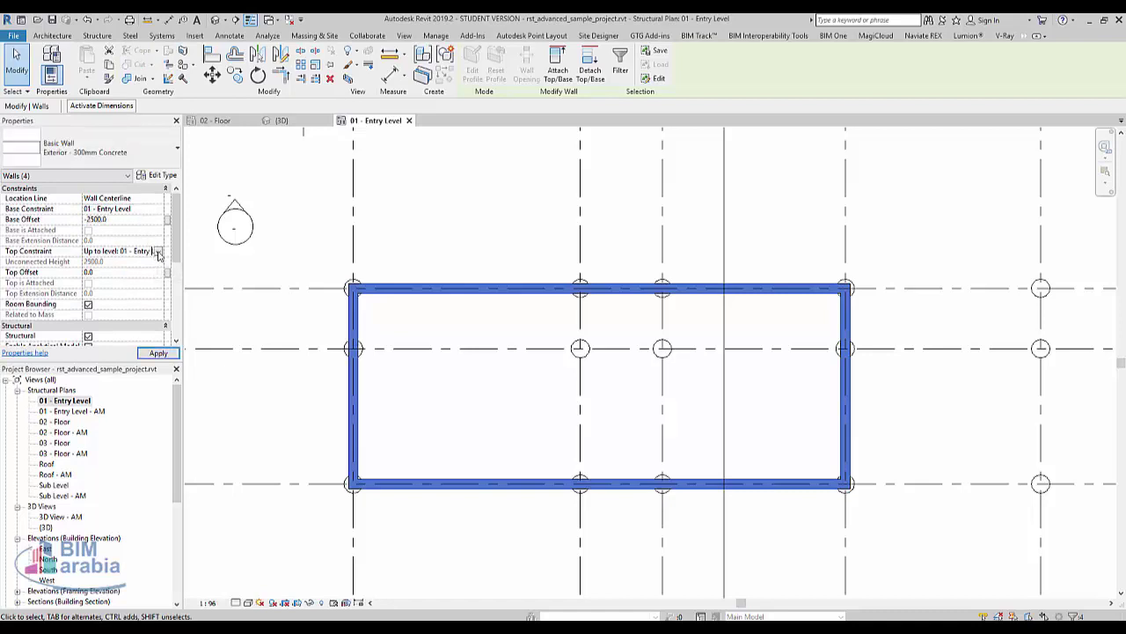
pyautogui.click(158, 251)
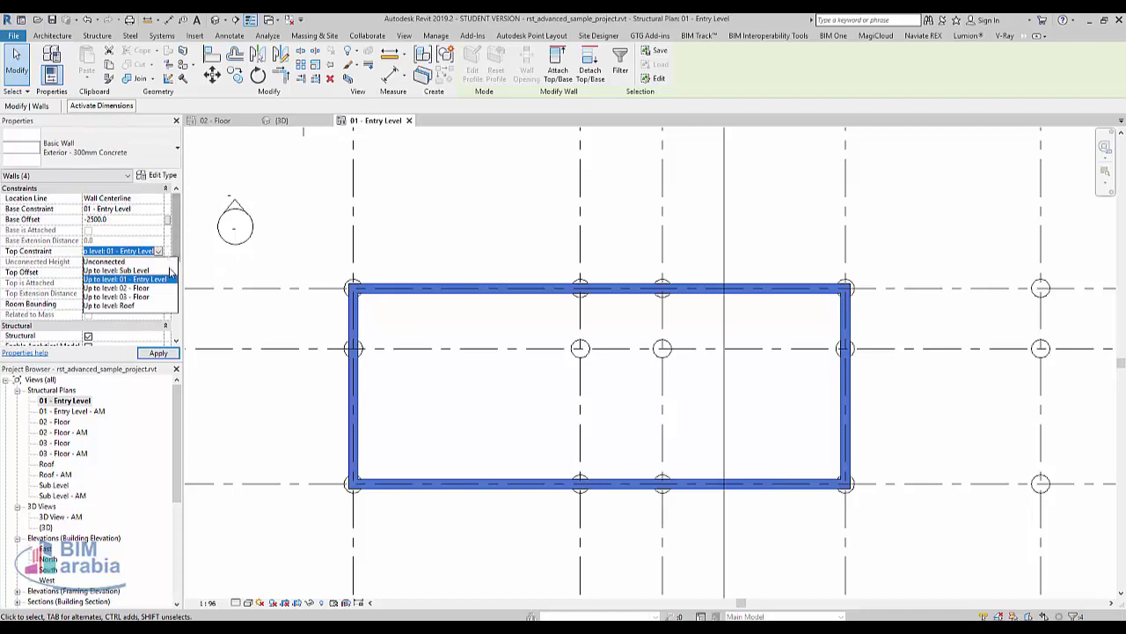
pyautogui.click(141, 278)
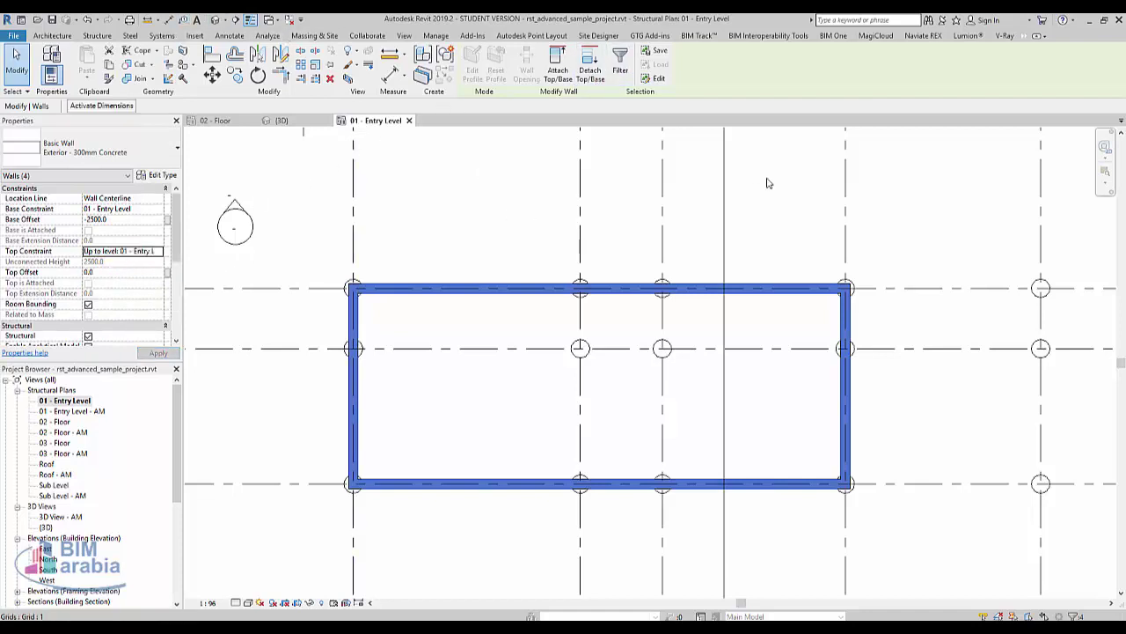
pyautogui.click(525, 185)
pyautogui.click(215, 19)
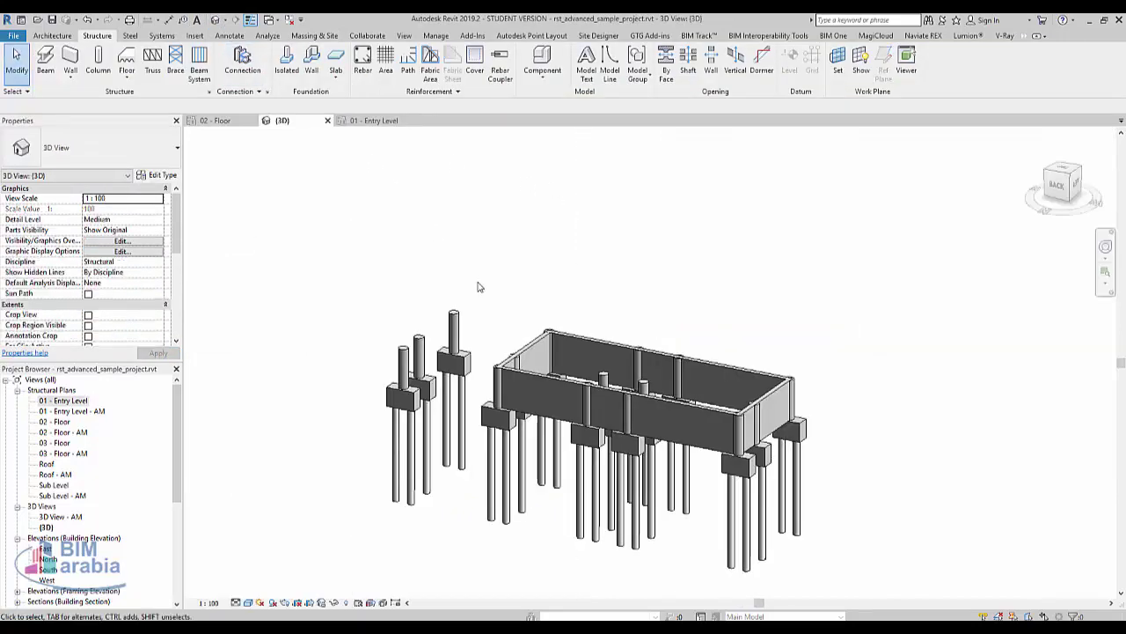
pyautogui.keyDown('shift'); pyautogui.moveTo(618, 454); pyautogui.dragTo(480, 306, button='middle'); pyautogui.keyUp('shift')
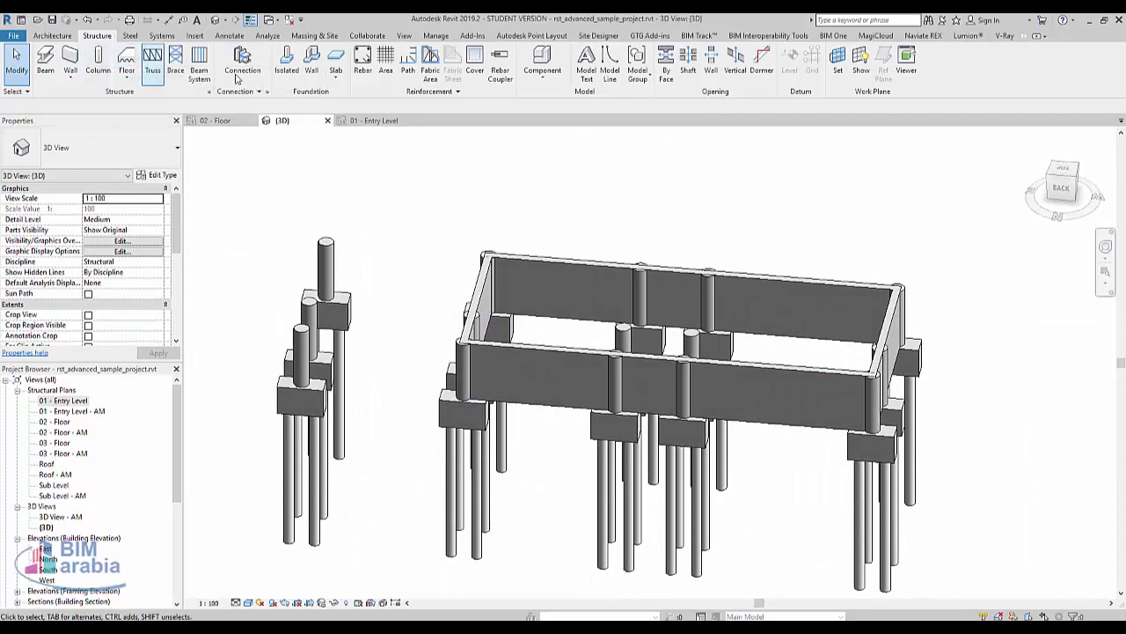
# Step: Add Bearing Footing 900 x 300 wall foundations under the back and front walls in 3D
pyautogui.click(290, 72)
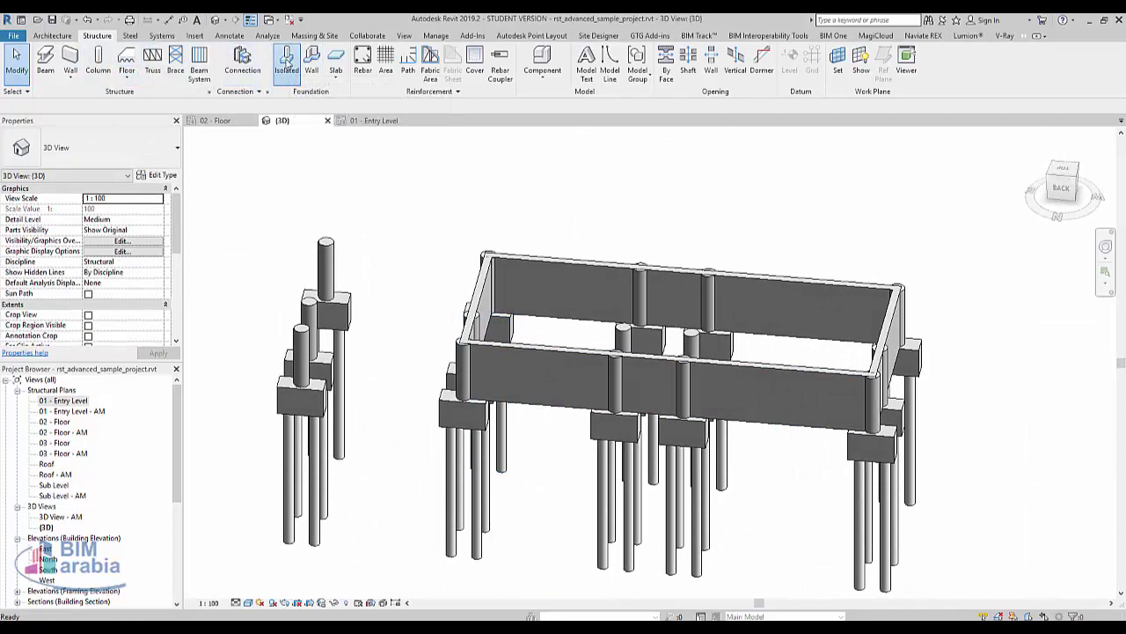
pyautogui.press('Escape')
pyautogui.click(312, 70)
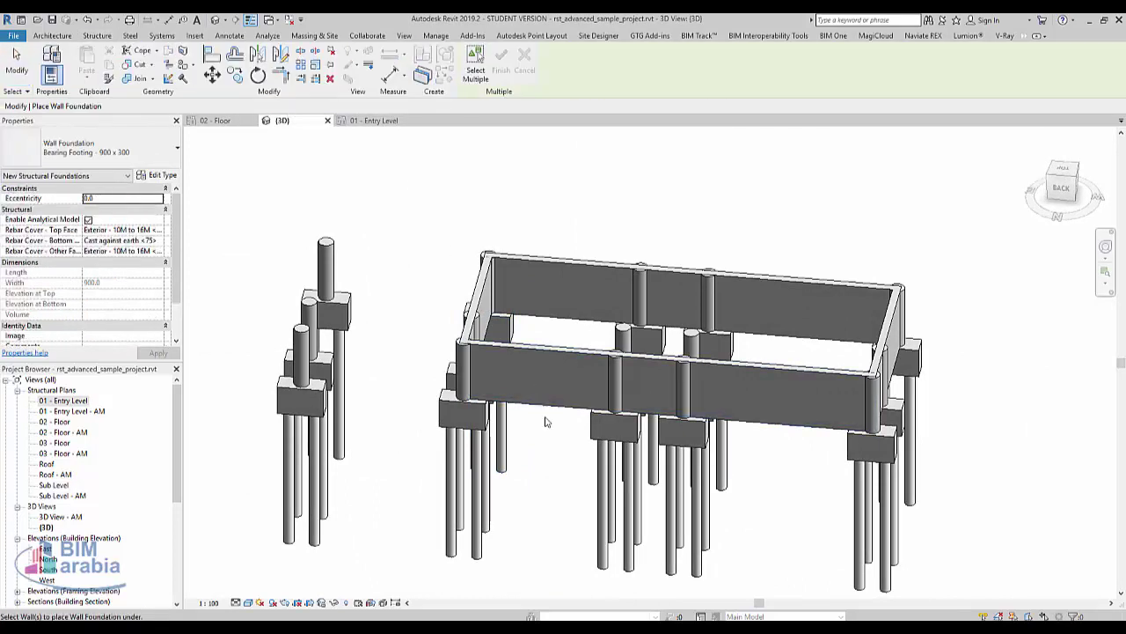
pyautogui.click(642, 291)
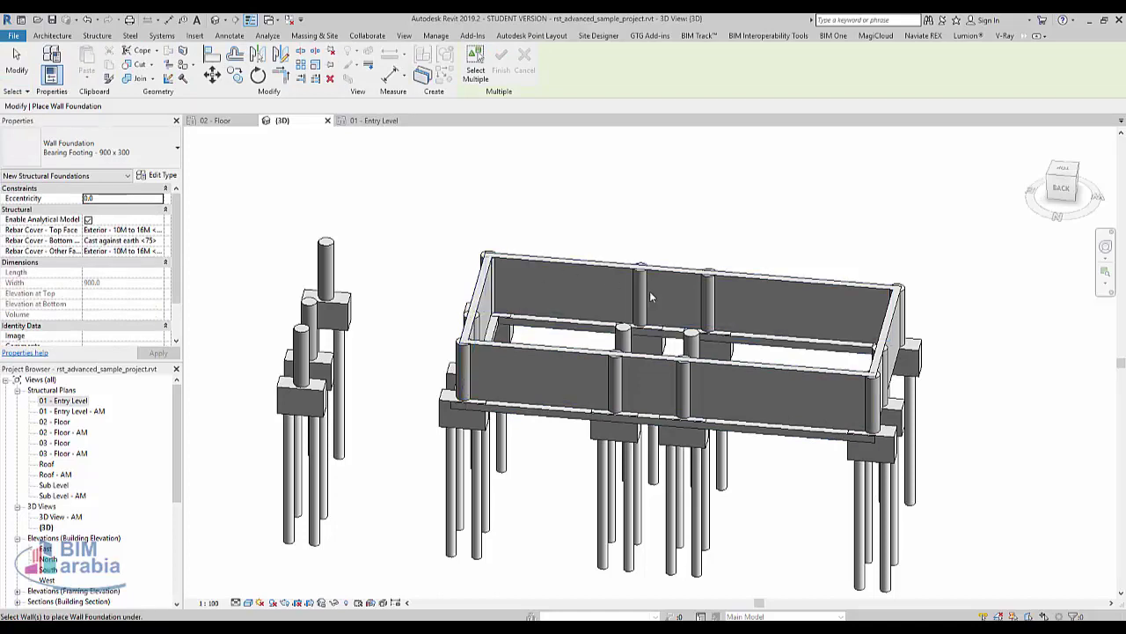
pyautogui.click(629, 379)
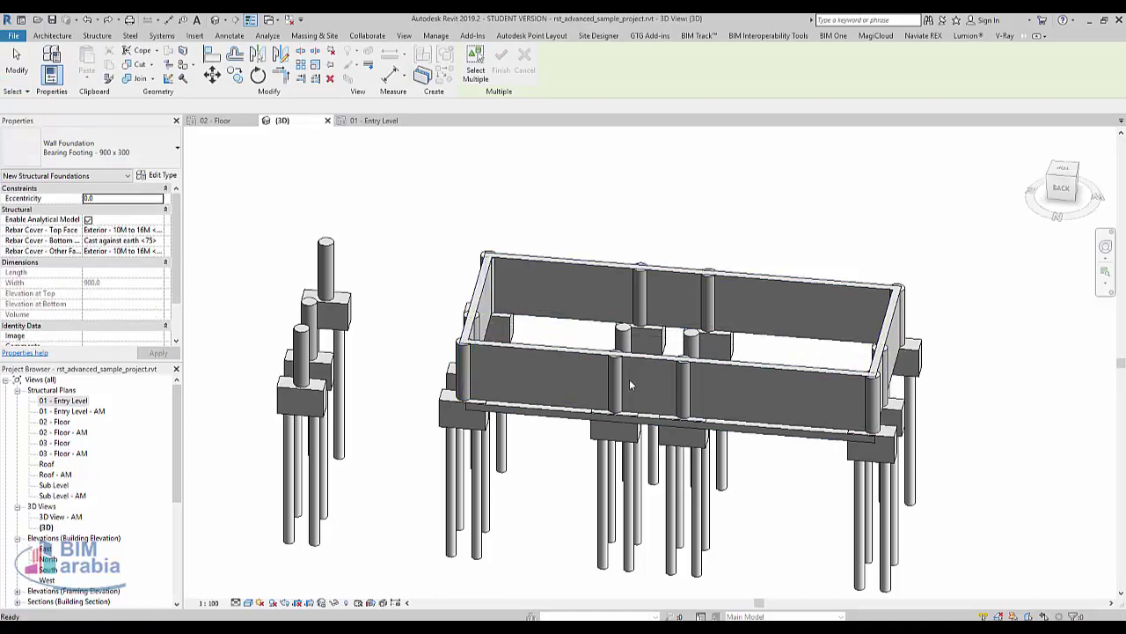
pyautogui.hotkey('ctrl', 'Tab')
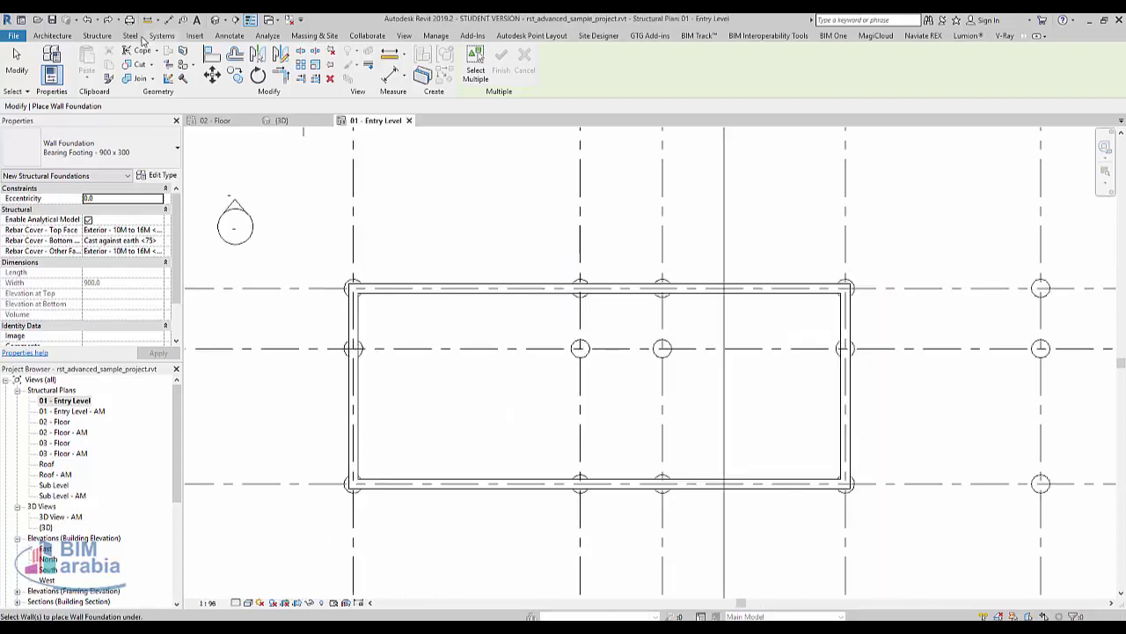
# Step: Add footings under the remaining walls in plan, check them in 3D, and return to the plan
pyautogui.click(97, 36)
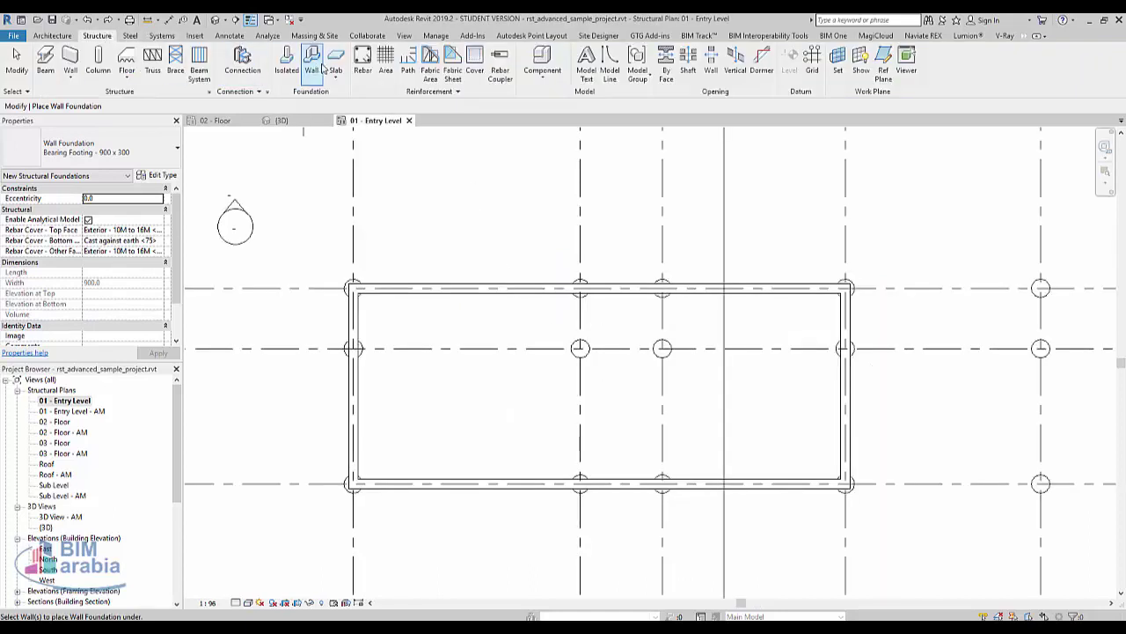
pyautogui.click(412, 284)
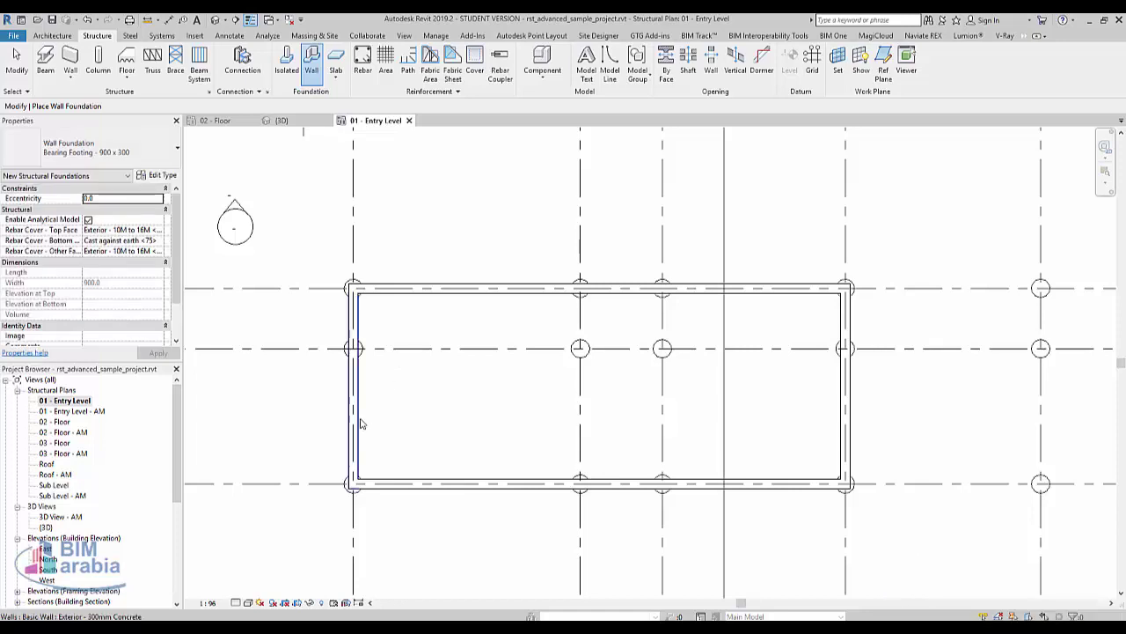
pyautogui.click(357, 379)
pyautogui.click(439, 495)
pyautogui.click(827, 401)
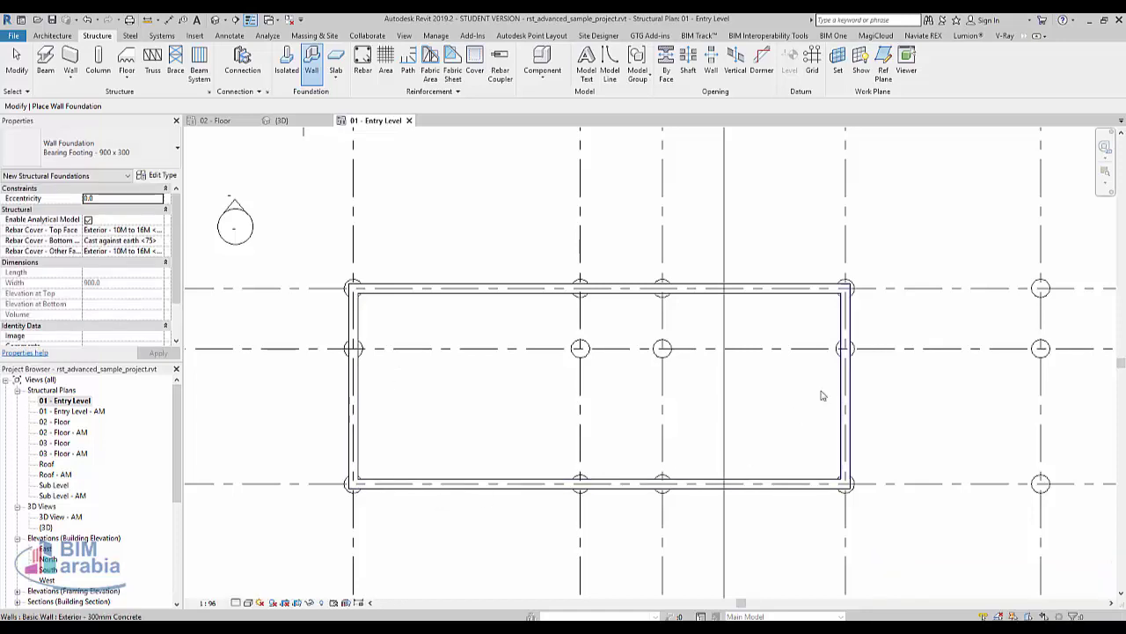
pyautogui.click(217, 21)
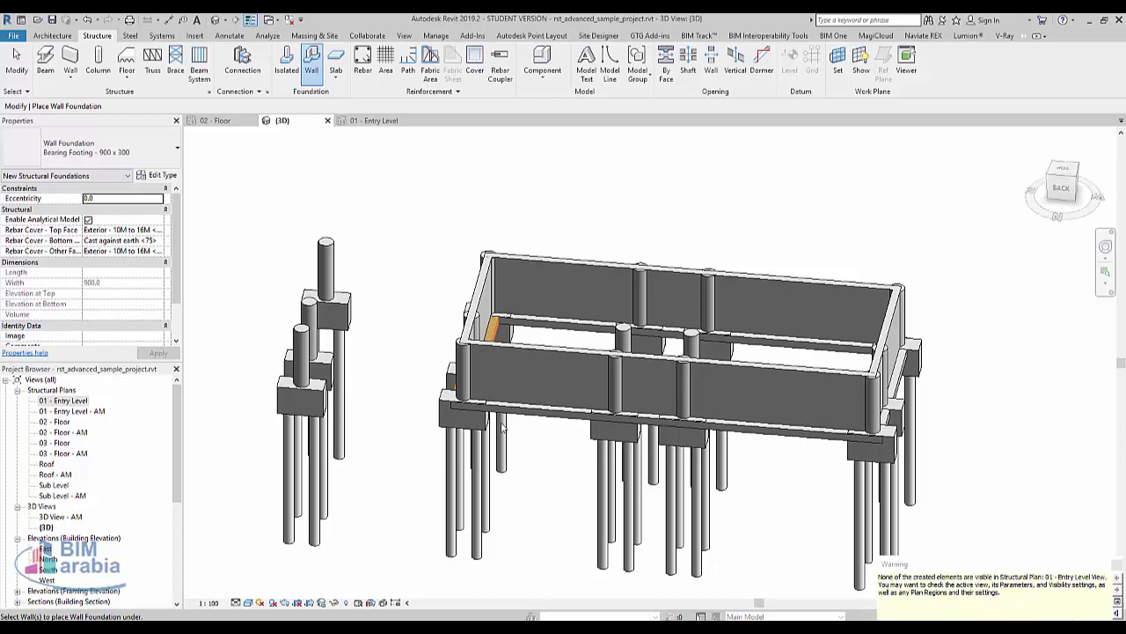
pyautogui.press('Escape')
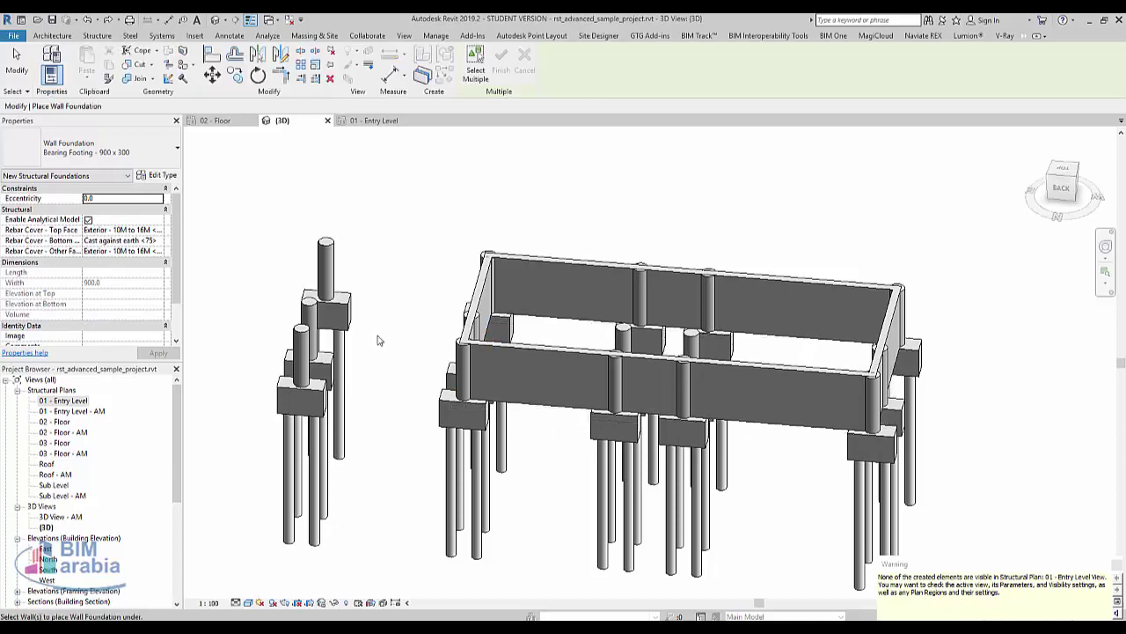
pyautogui.hotkey('ctrl', 'Tab')
pyautogui.press('Escape')
pyautogui.scroll(-3, 534, 443)
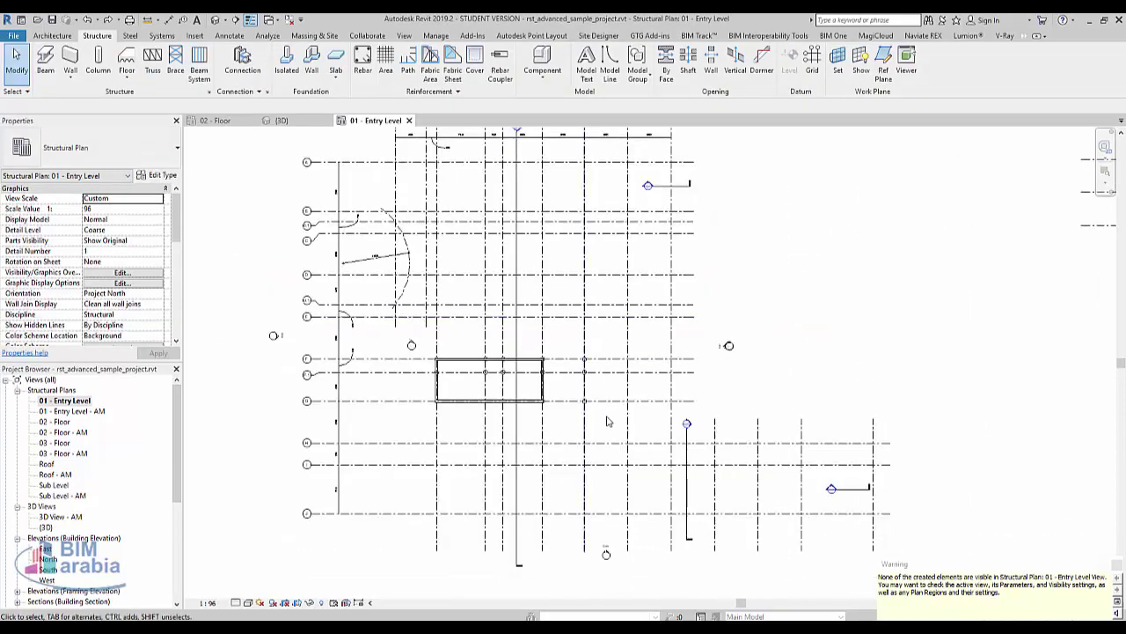
# Step: Sketch a rectangular 160mm Concrete With 50mm Metal Deck floor between grids H and J and finish it
pyautogui.scroll(2, 592, 445)
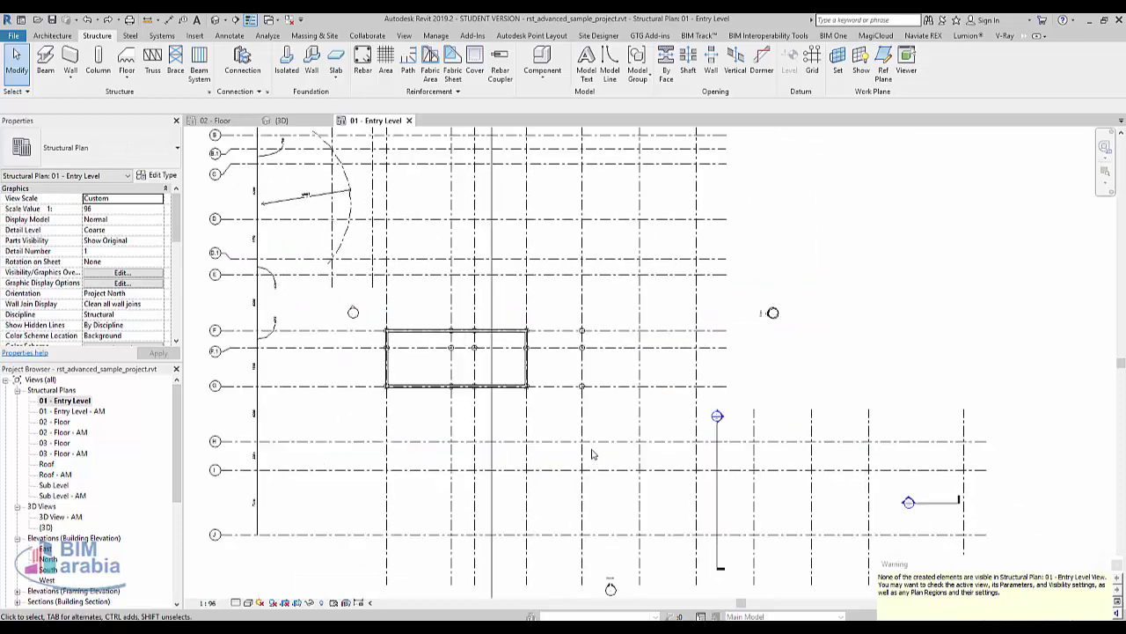
pyautogui.click(73, 41)
pyautogui.click(269, 72)
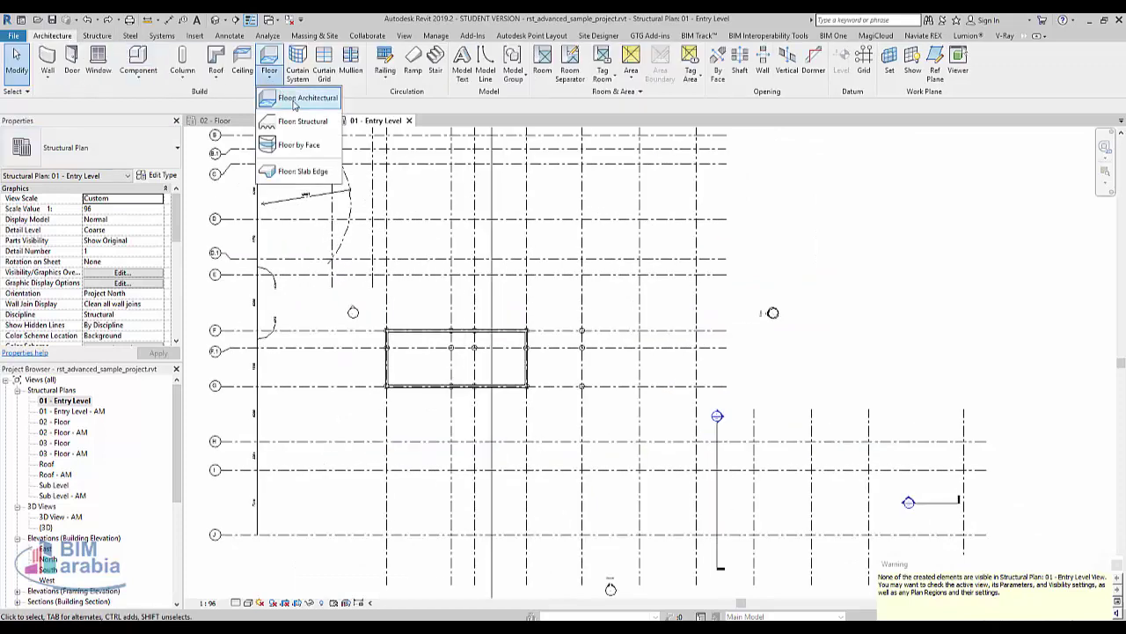
pyautogui.click(291, 95)
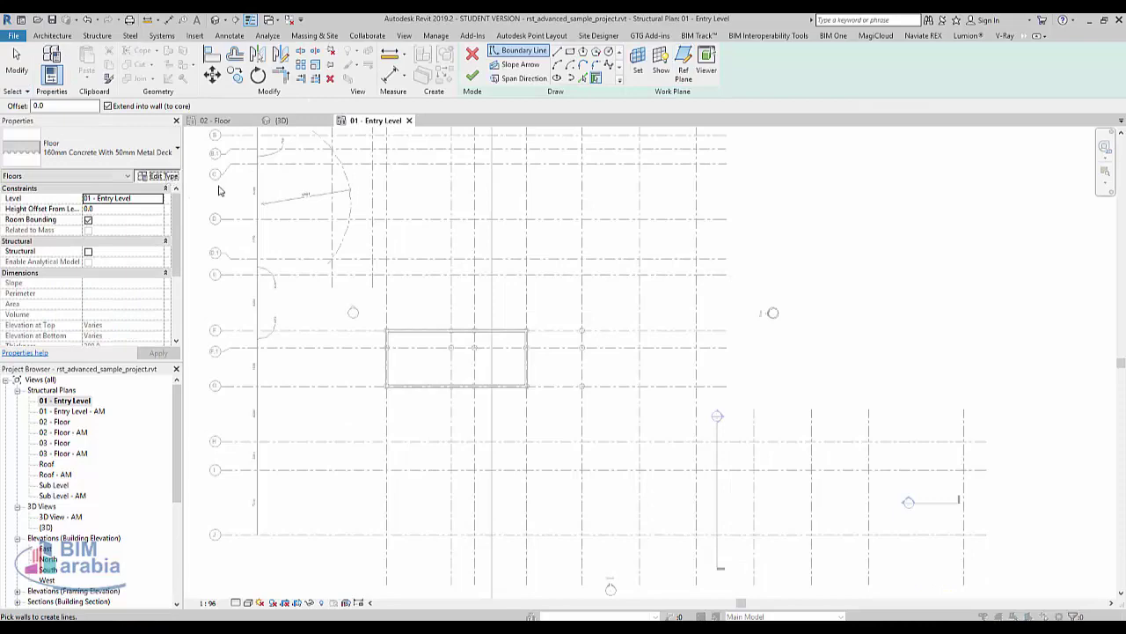
pyautogui.click(158, 175)
pyautogui.click(507, 127)
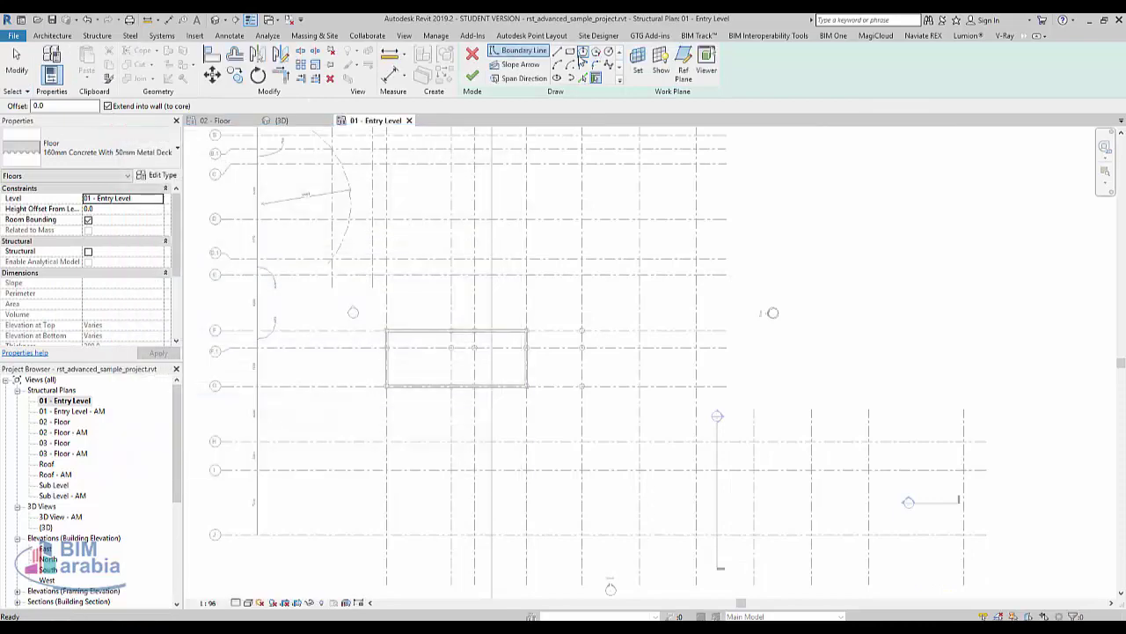
pyautogui.click(570, 53)
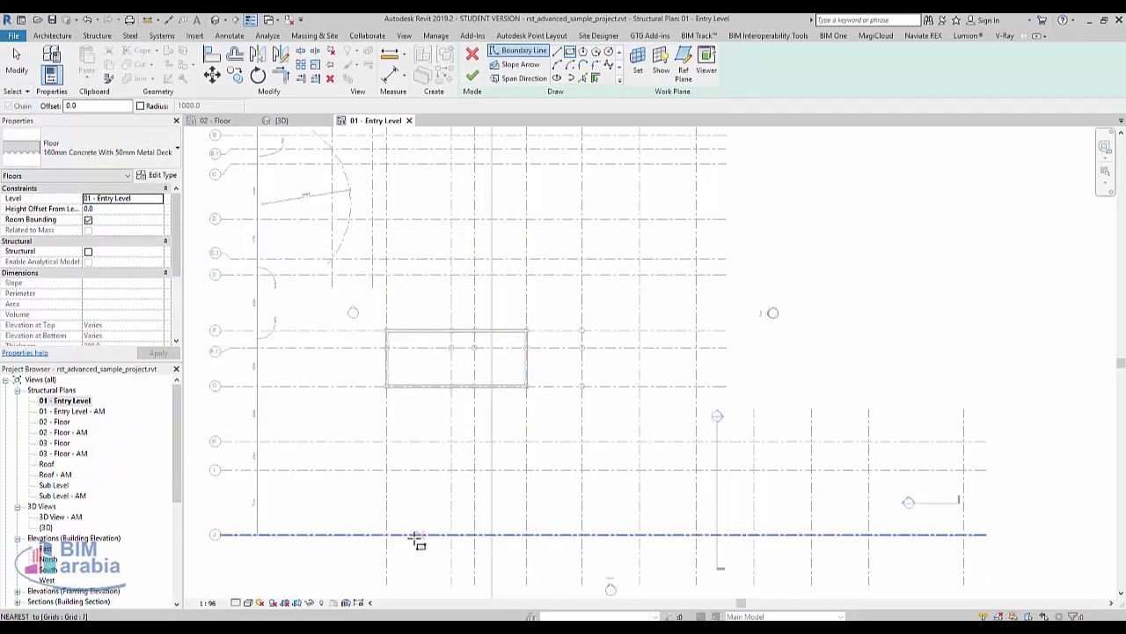
pyautogui.click(387, 534)
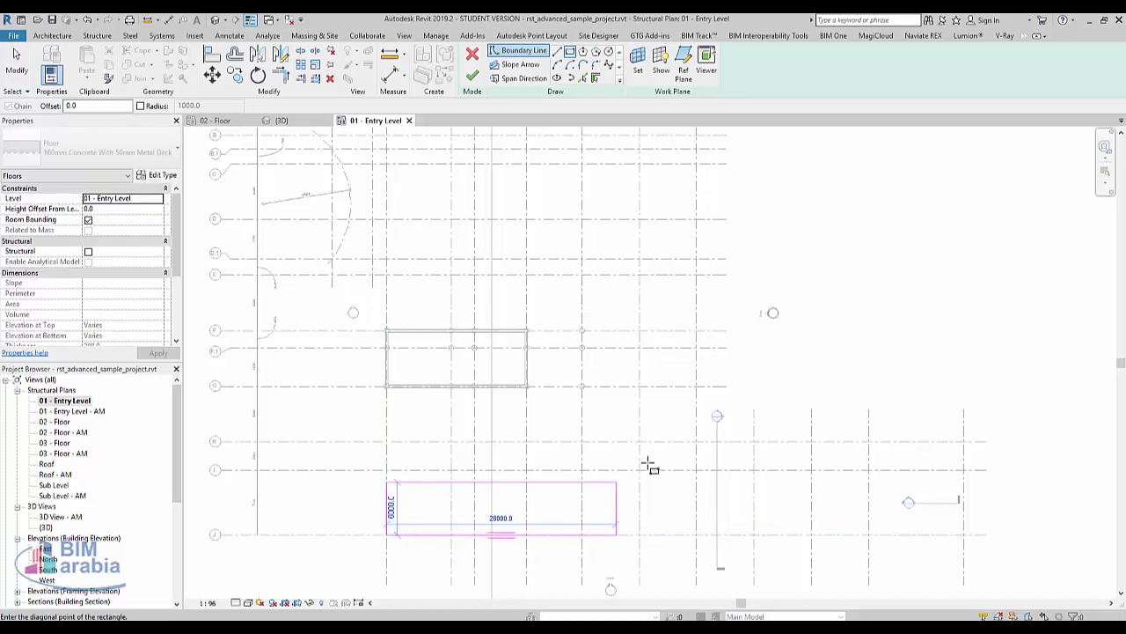
pyautogui.click(697, 441)
pyautogui.click(473, 77)
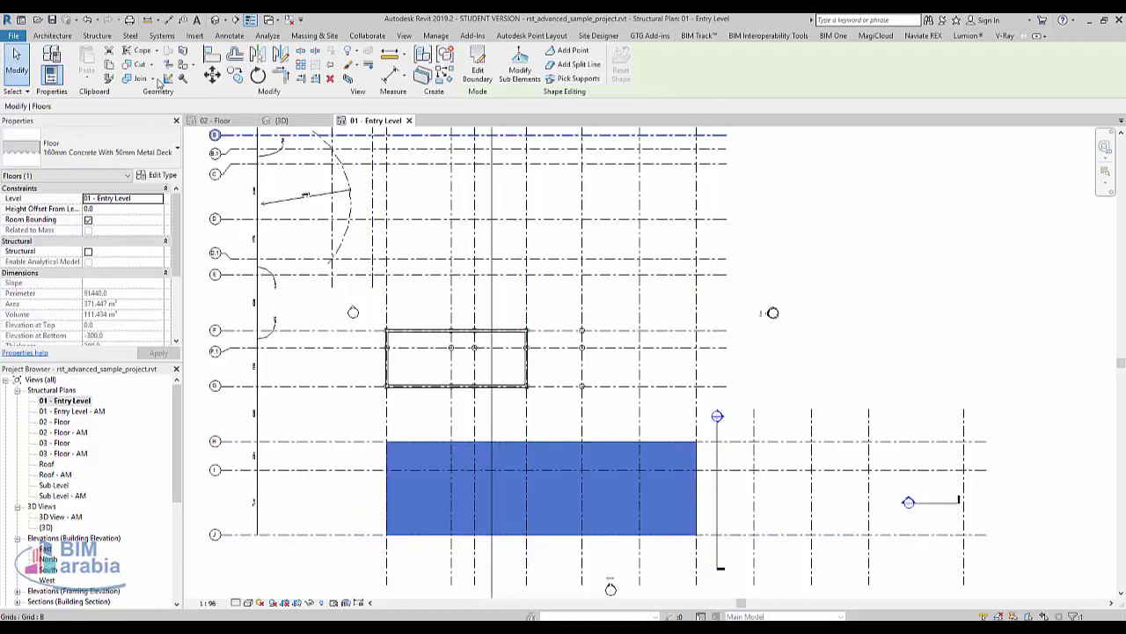
pyautogui.click(98, 35)
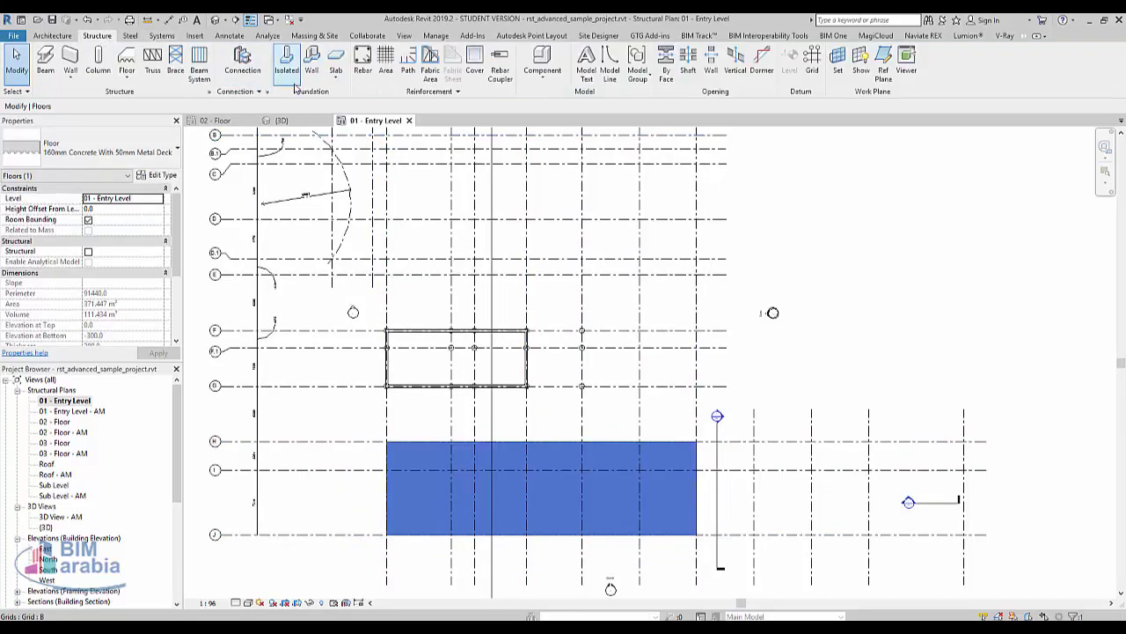
# Step: Sketch a rectangular 150mm foundation slab at -300, offset 700 around the floor, then view it in 3D
pyautogui.click(342, 74)
pyautogui.click(360, 94)
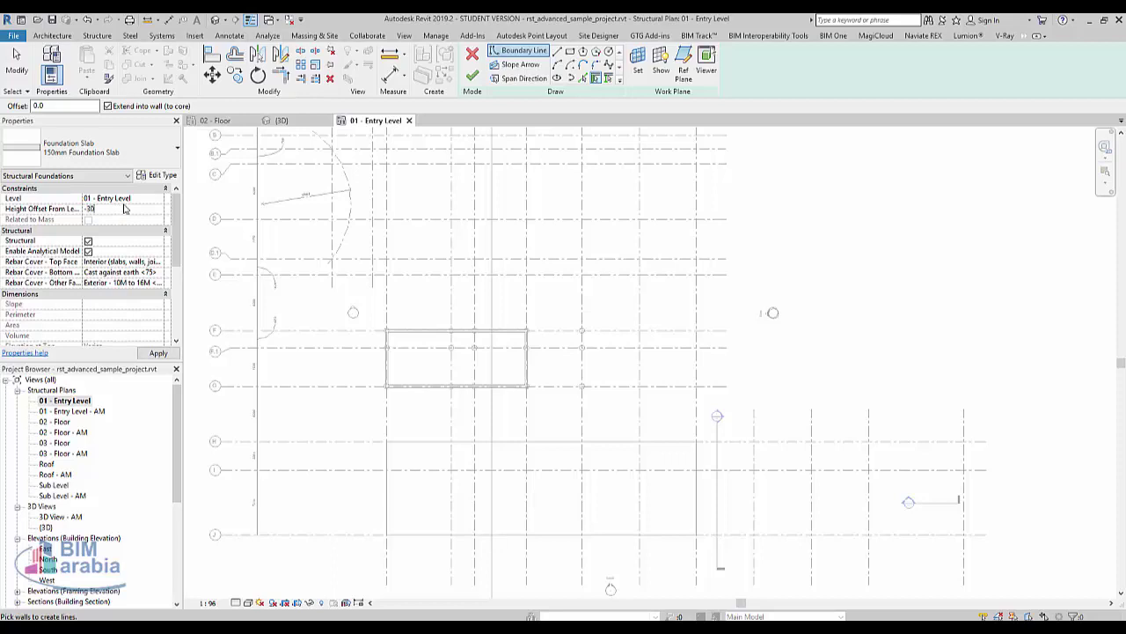
pyautogui.click(570, 53)
pyautogui.write('700')
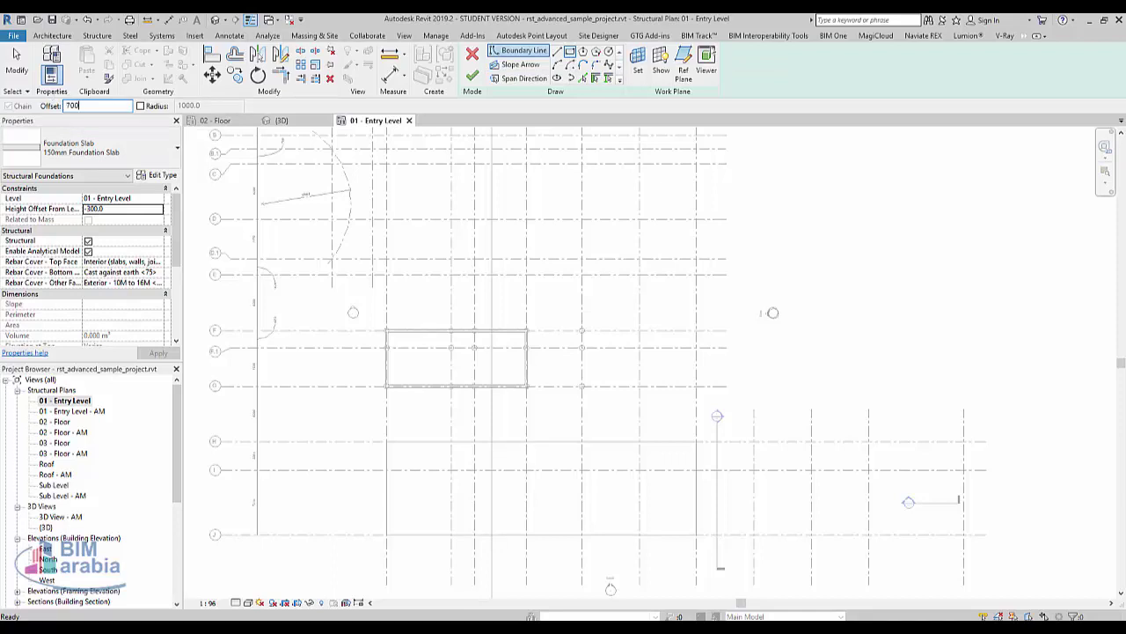
pyautogui.click(388, 441)
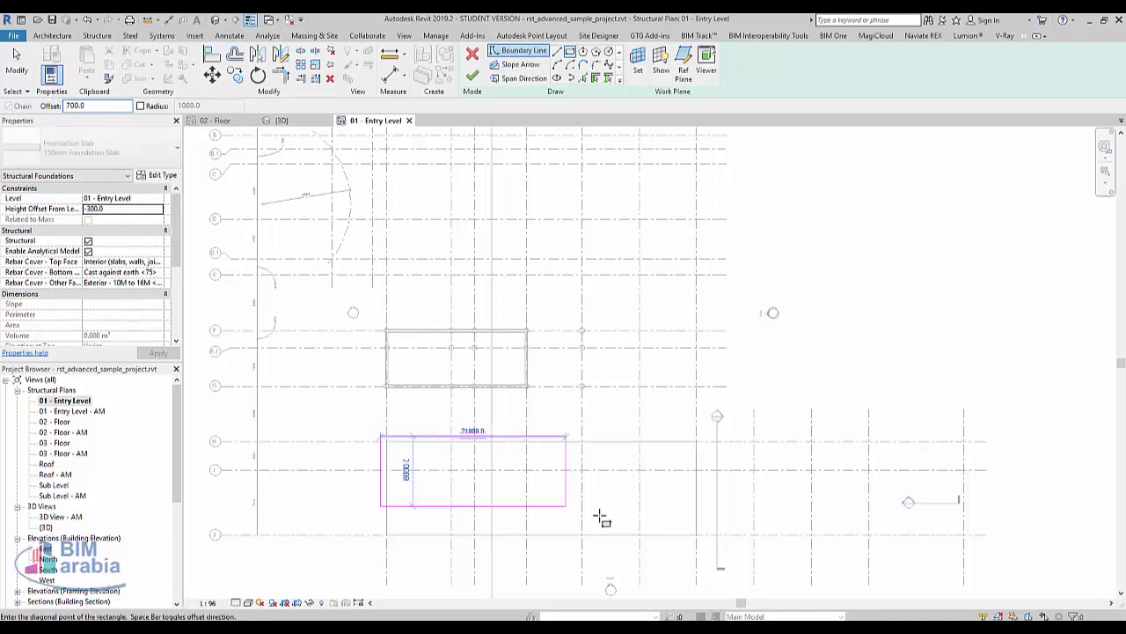
pyautogui.click(697, 535)
pyautogui.click(473, 77)
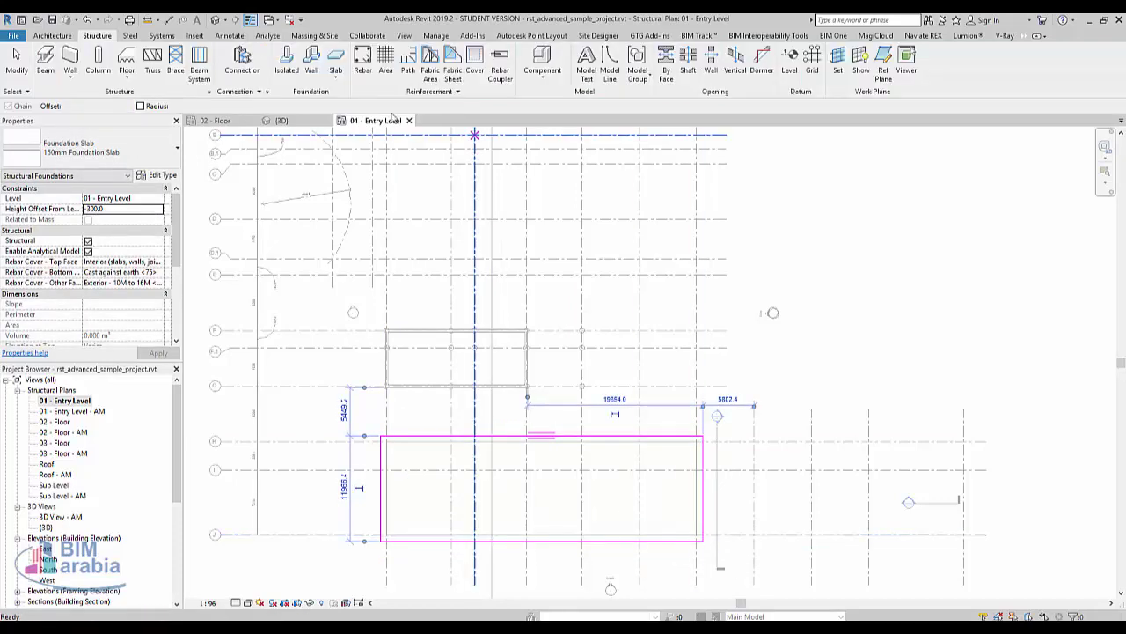
pyautogui.click(216, 19)
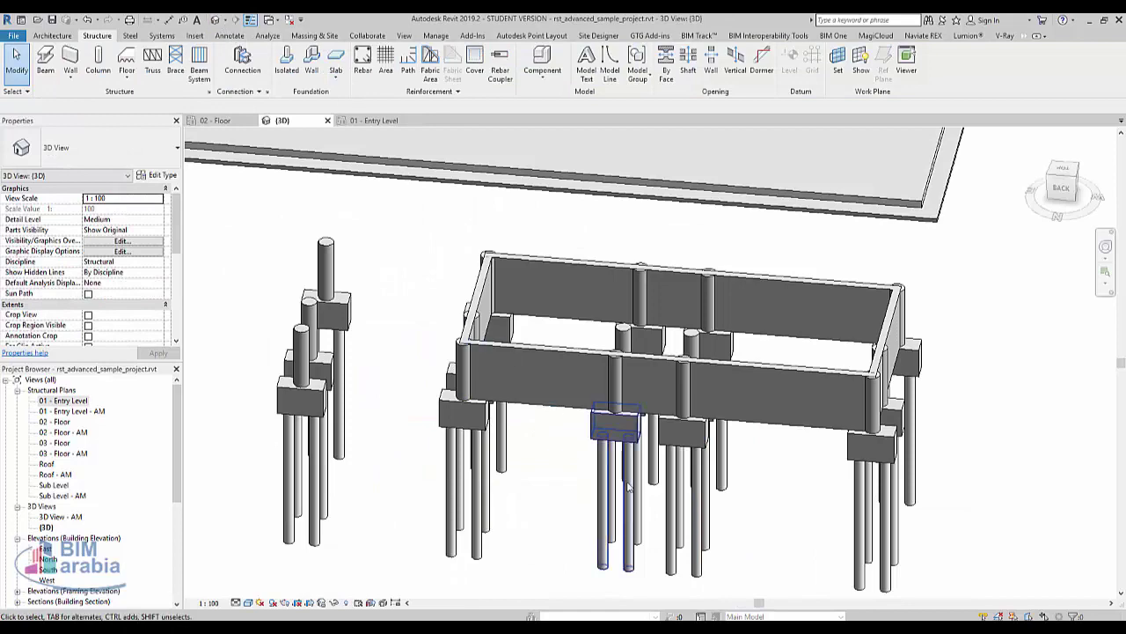
# Step: Inspect the floor and foundation slab in 3D, then return to 01 - Entry Level and the Slab dropdown
pyautogui.scroll(-5, 628, 487)
pyautogui.click(481, 304)
pyautogui.keyDown('shift'); pyautogui.moveTo(470, 359); pyautogui.dragTo(530, 353, button='middle'); pyautogui.keyUp('shift')
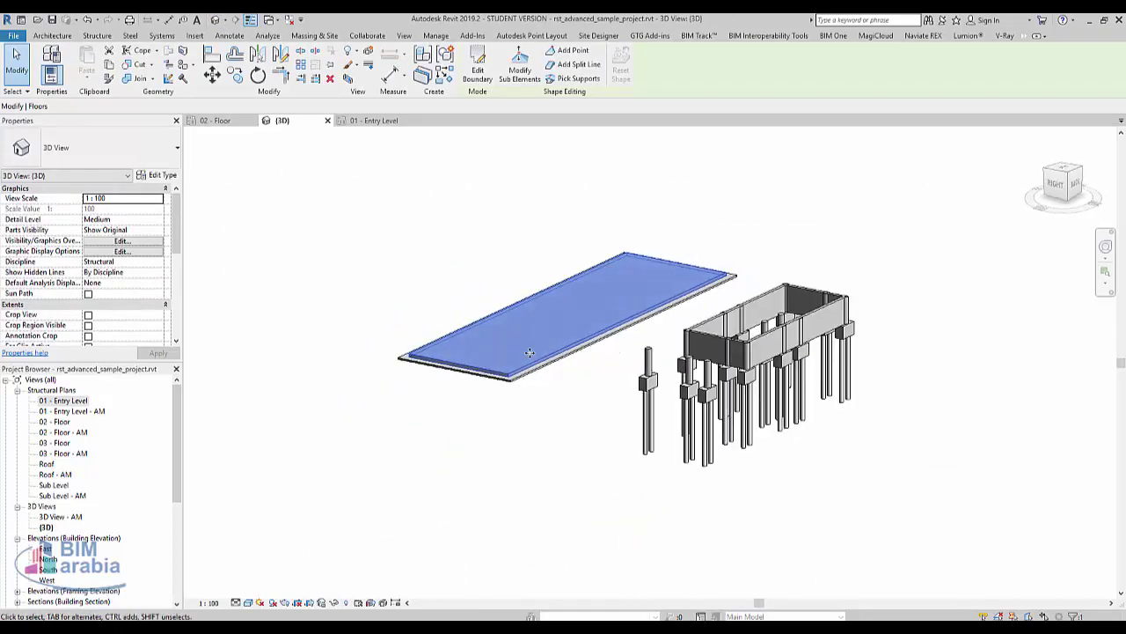
pyautogui.scroll(3, 530, 353)
pyautogui.click(440, 401)
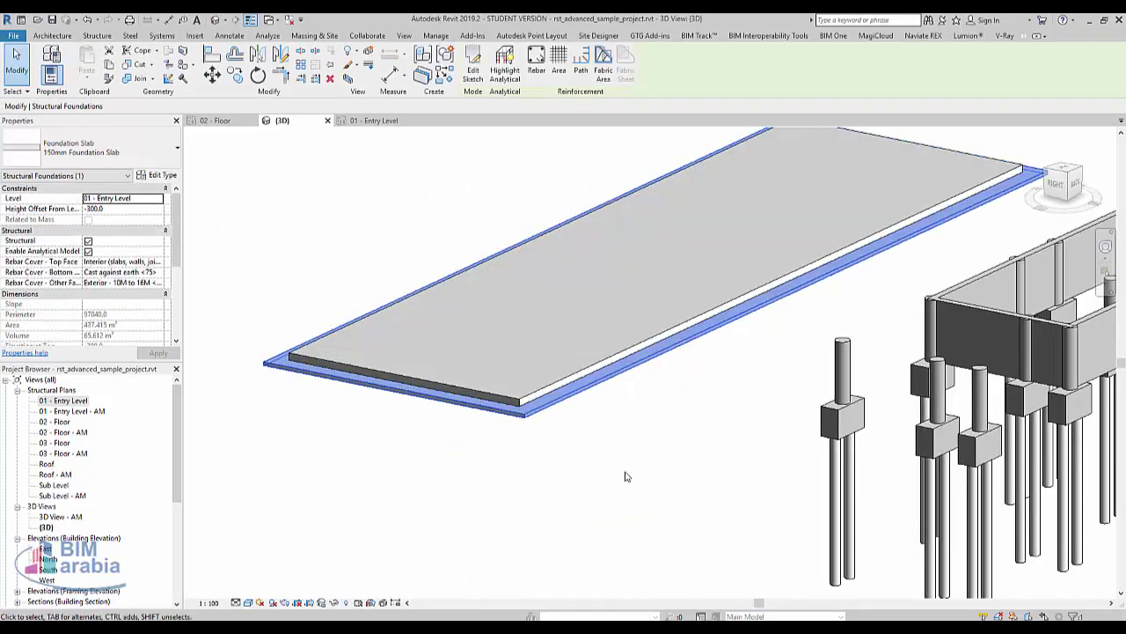
pyautogui.scroll(-2, 614, 475)
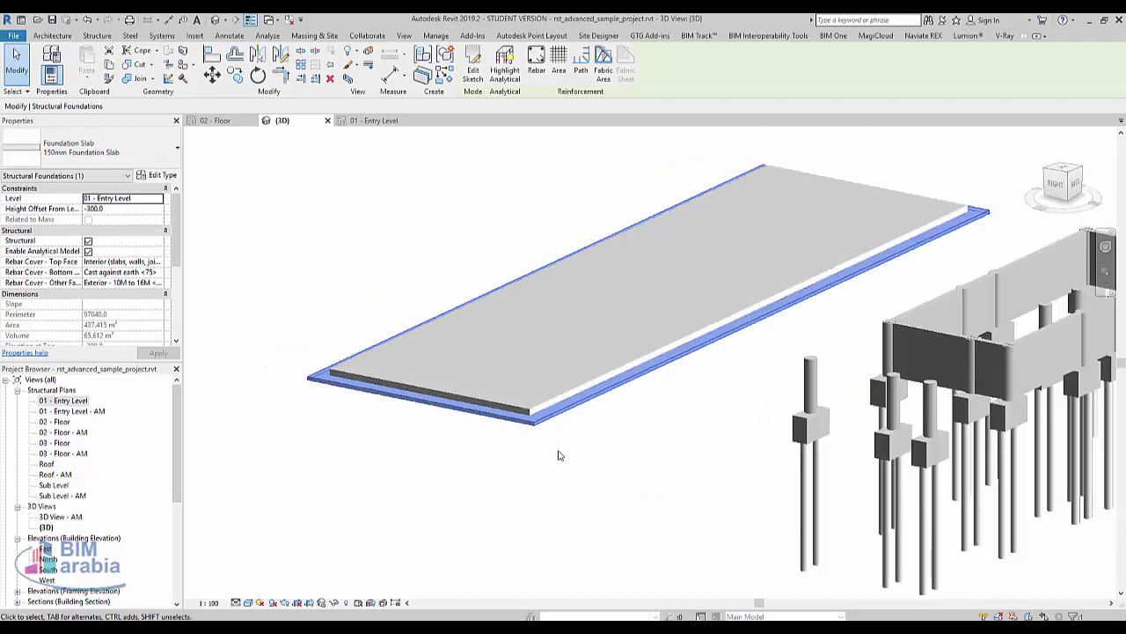
pyautogui.scroll(-2, 558, 455)
pyautogui.click(374, 120)
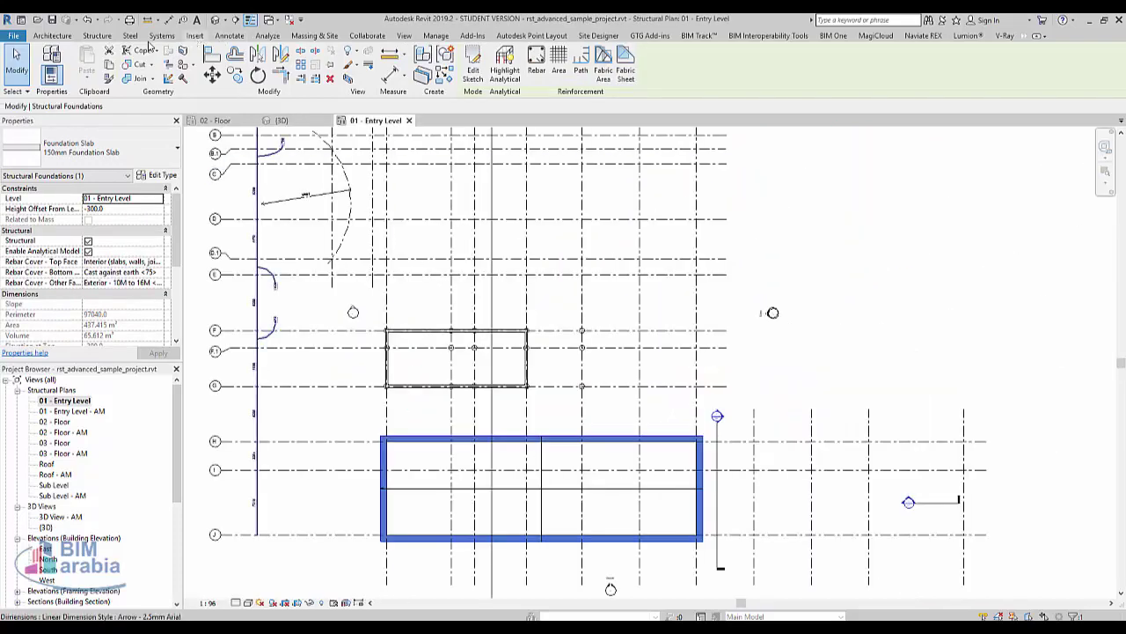
pyautogui.click(99, 35)
pyautogui.click(335, 74)
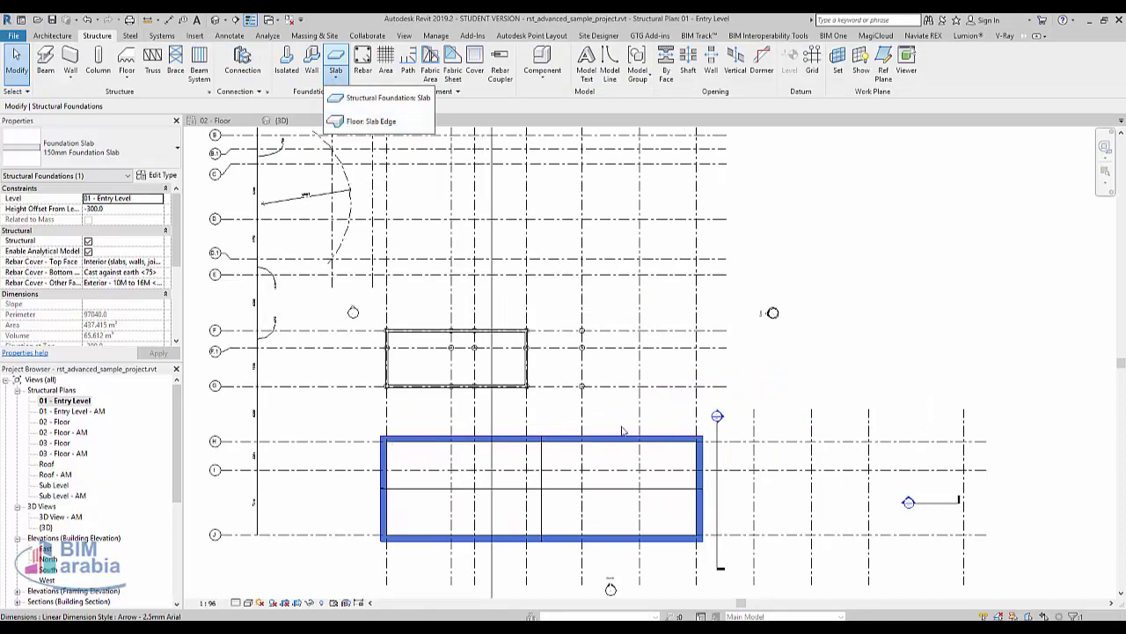
# Step: Add slab edges along two foundation slab edges in 3D, checking them from a low angle
pyautogui.click(214, 20)
pyautogui.scroll(5, 252, 214)
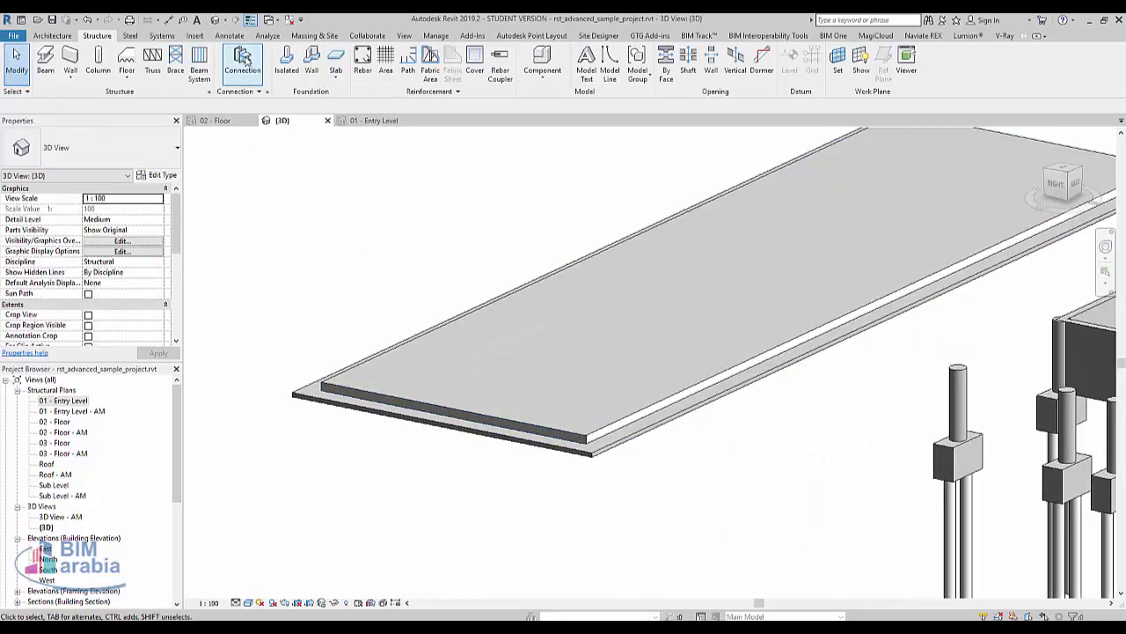
pyautogui.click(335, 74)
pyautogui.click(369, 121)
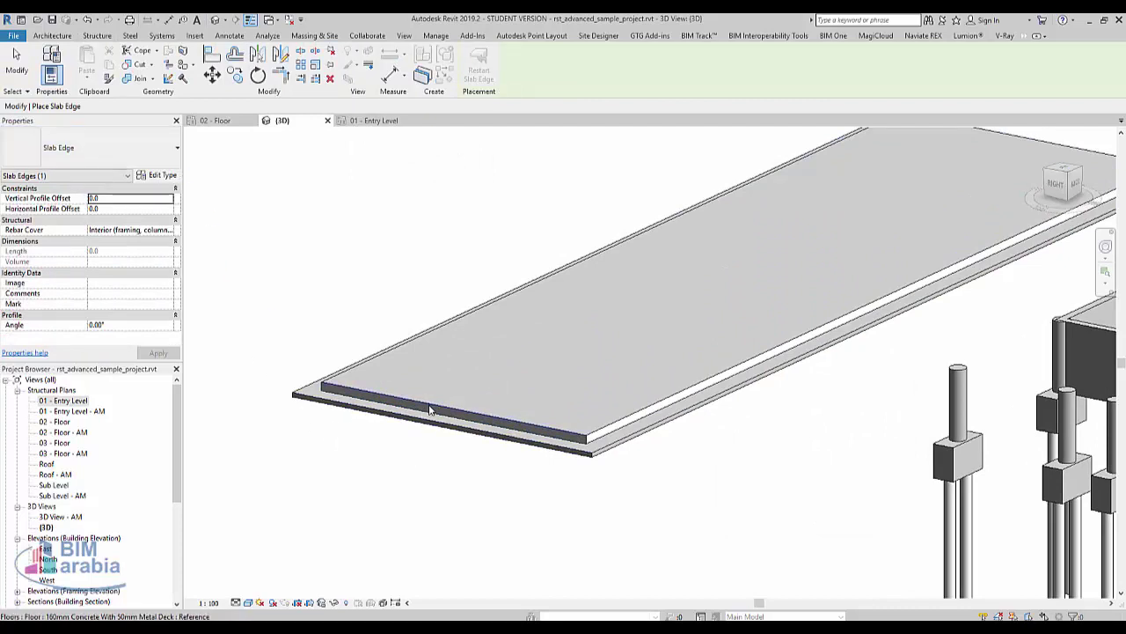
pyautogui.scroll(3, 452, 428)
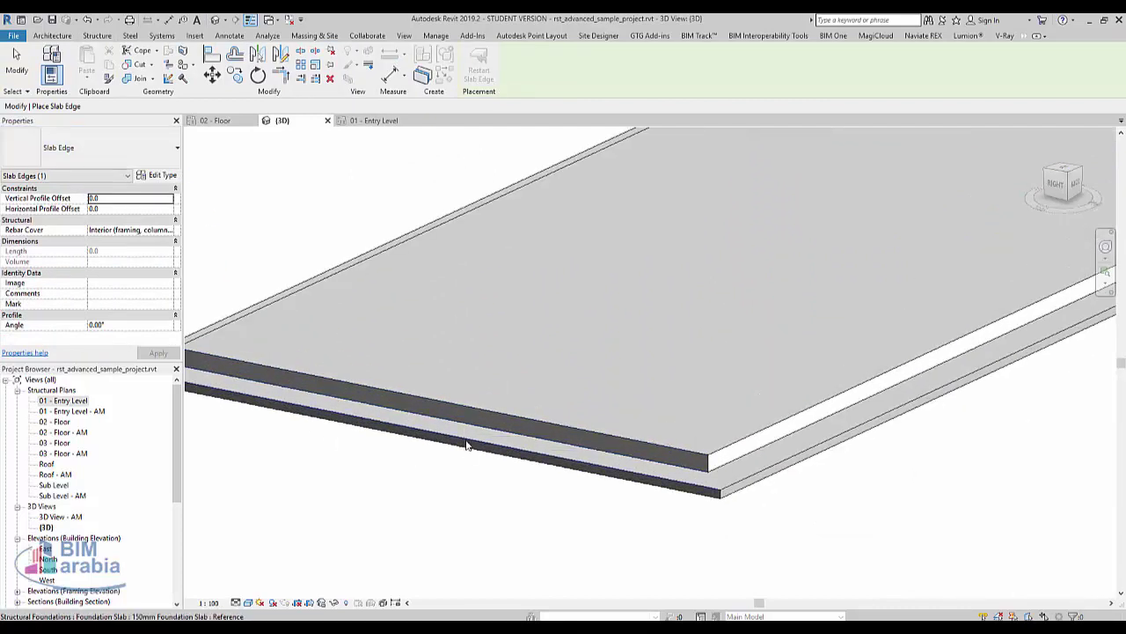
pyautogui.click(469, 455)
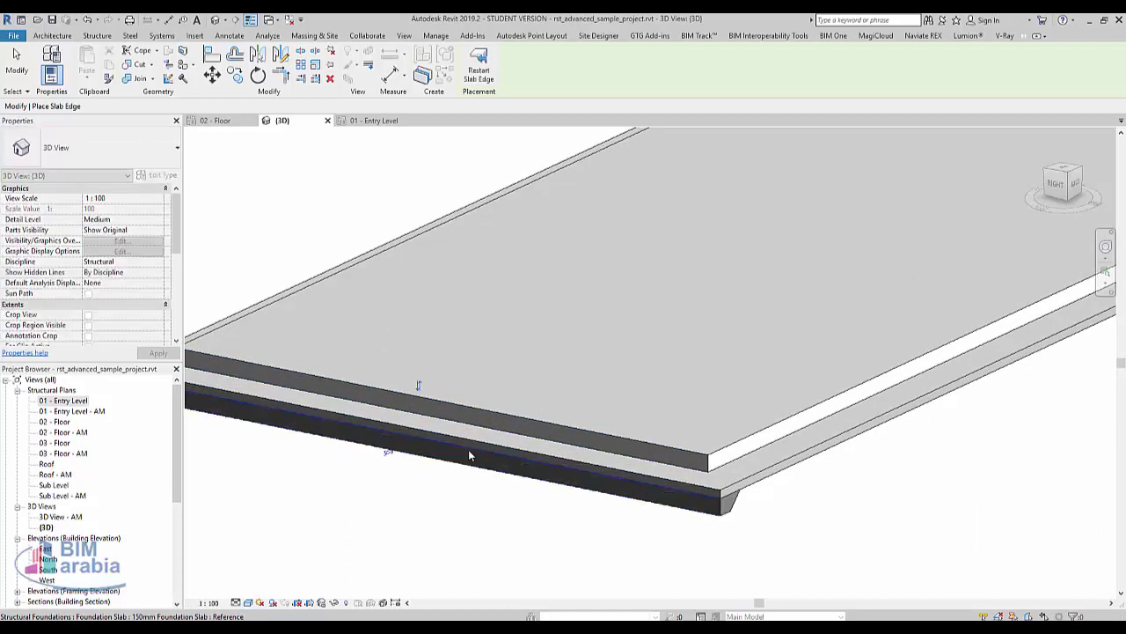
pyautogui.moveTo(729, 542)
pyautogui.keyDown('shift'); pyautogui.mouseDown(button='middle')
pyautogui.moveTo(596, 465)
pyautogui.moveTo(594, 440)
pyautogui.moveTo(485, 458)
pyautogui.mouseUp(button='middle'); pyautogui.keyUp('shift')
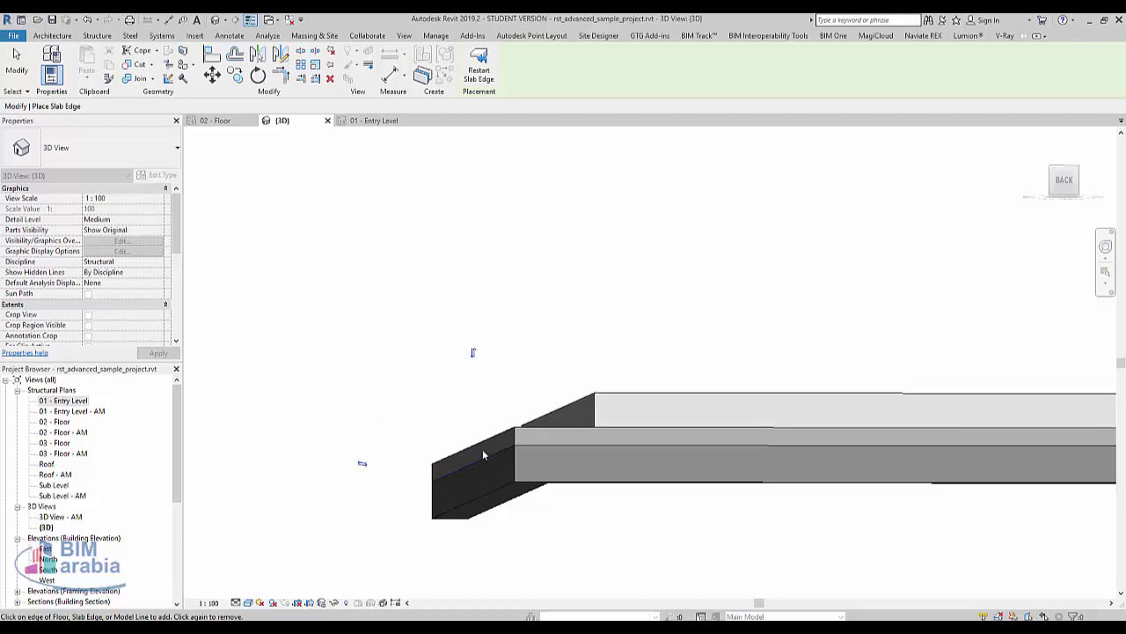
pyautogui.moveTo(563, 444)
pyautogui.keyDown('shift'); pyautogui.mouseDown(button='middle')
pyautogui.moveTo(873, 505)
pyautogui.moveTo(666, 525)
pyautogui.moveTo(410, 375)
pyautogui.moveTo(825, 422)
pyautogui.moveTo(747, 448)
pyautogui.moveTo(954, 503)
pyautogui.moveTo(759, 499)
pyautogui.moveTo(813, 481)
pyautogui.moveTo(897, 510)
pyautogui.moveTo(111, 393)
pyautogui.mouseUp(button='middle'); pyautogui.keyUp('shift')
pyautogui.click(515, 444)
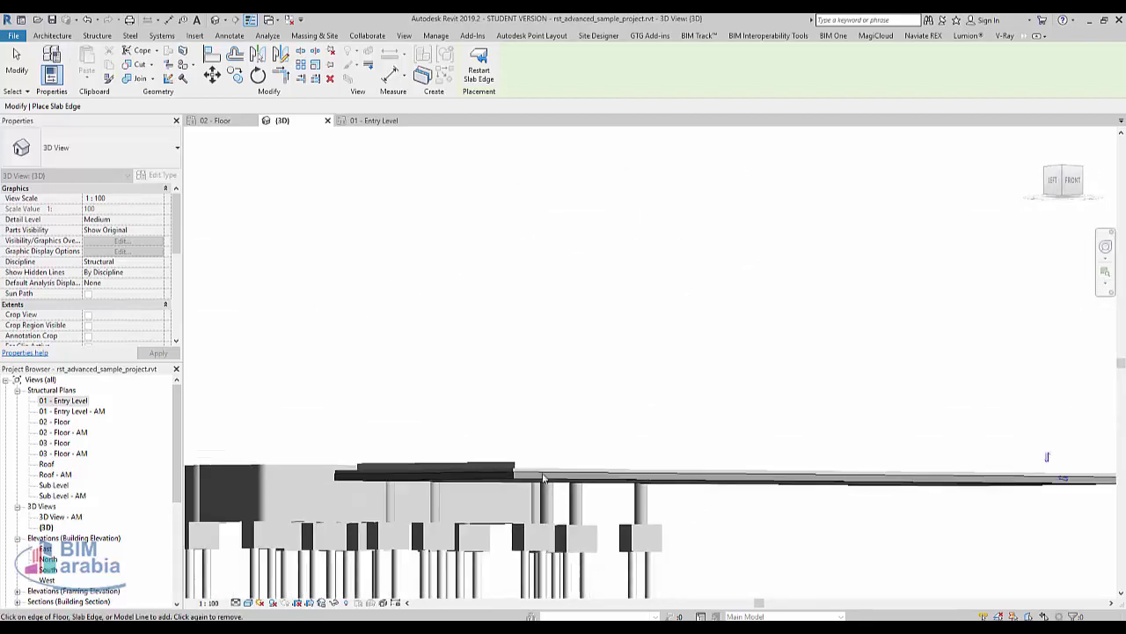
pyautogui.doubleClick(73, 403)
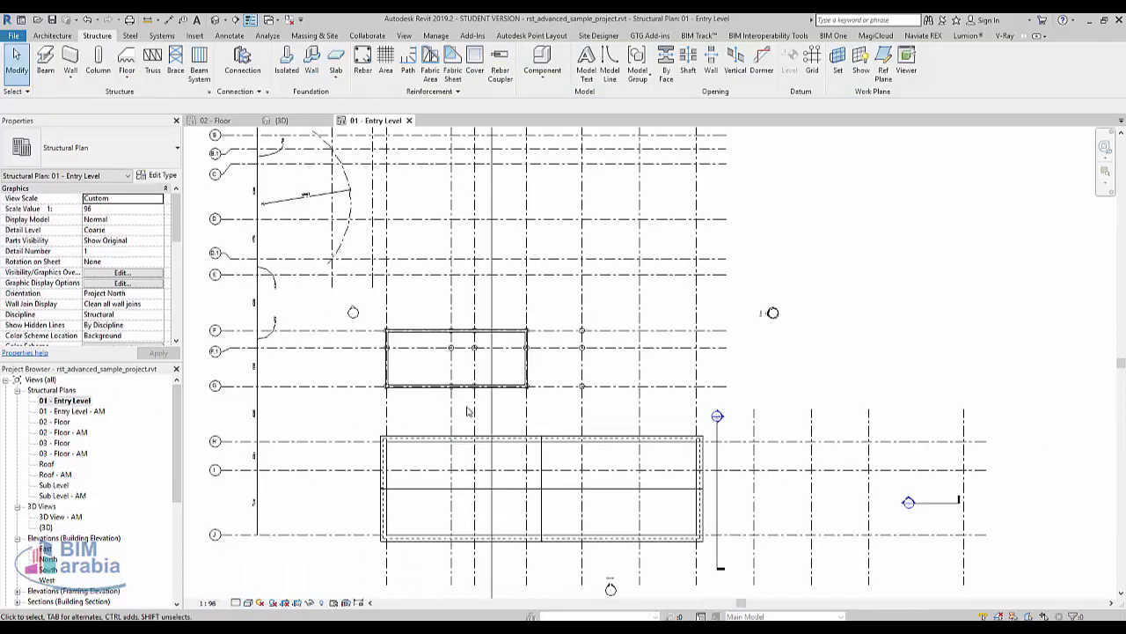
# Step: Cut a new Detail 0 section line across the slabs and go to that section view
pyautogui.click(236, 19)
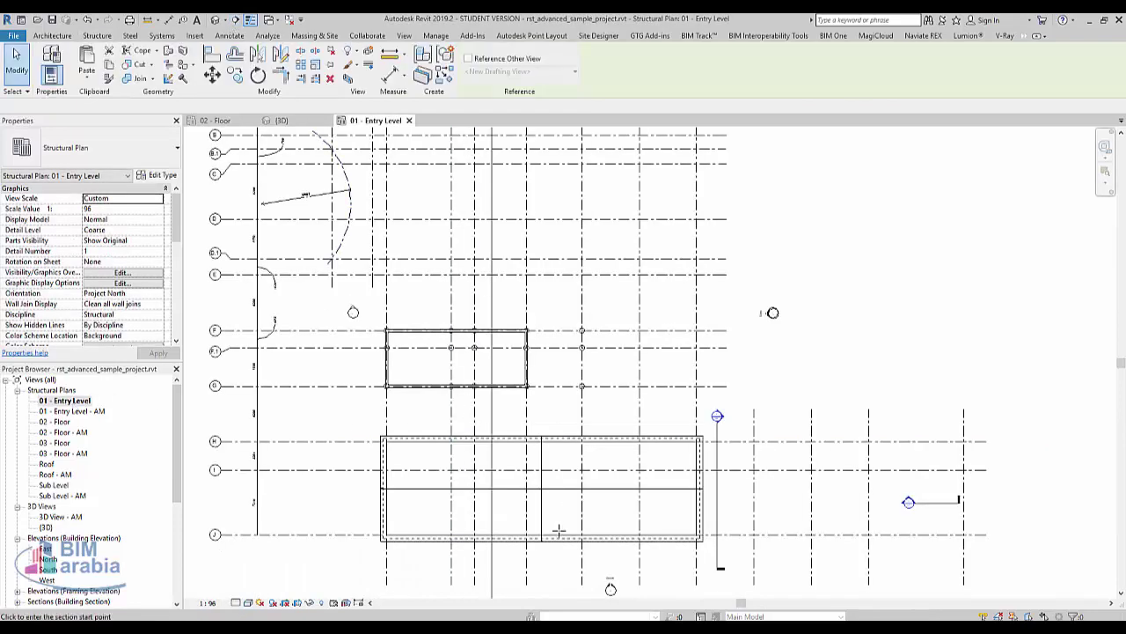
pyautogui.click(429, 576)
pyautogui.click(429, 300)
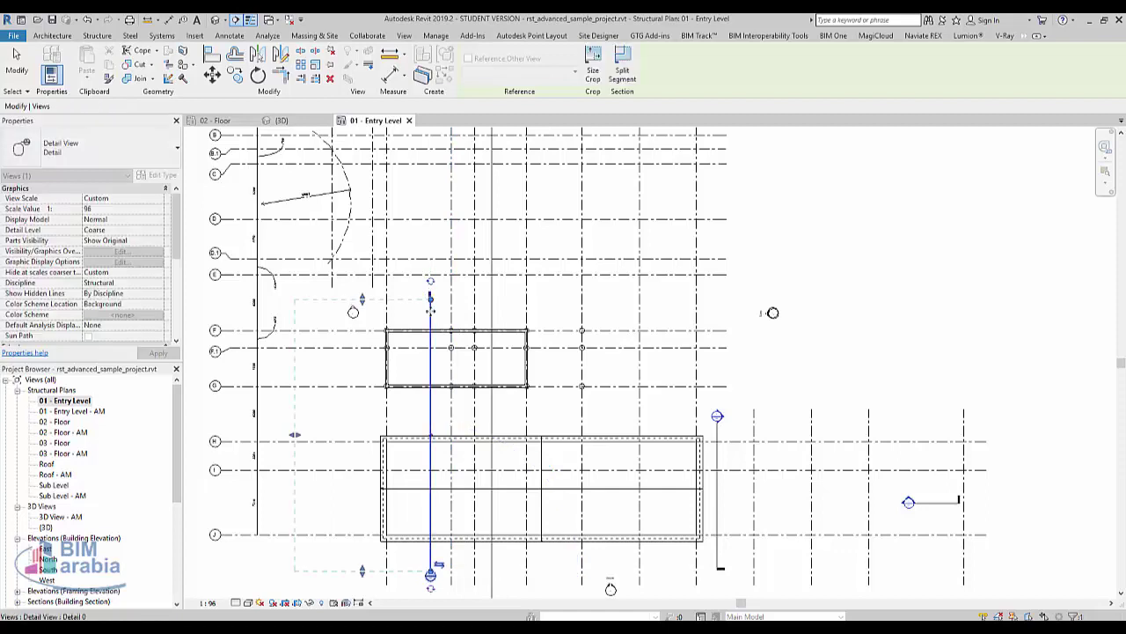
pyautogui.rightClick(426, 304)
pyautogui.click(483, 375)
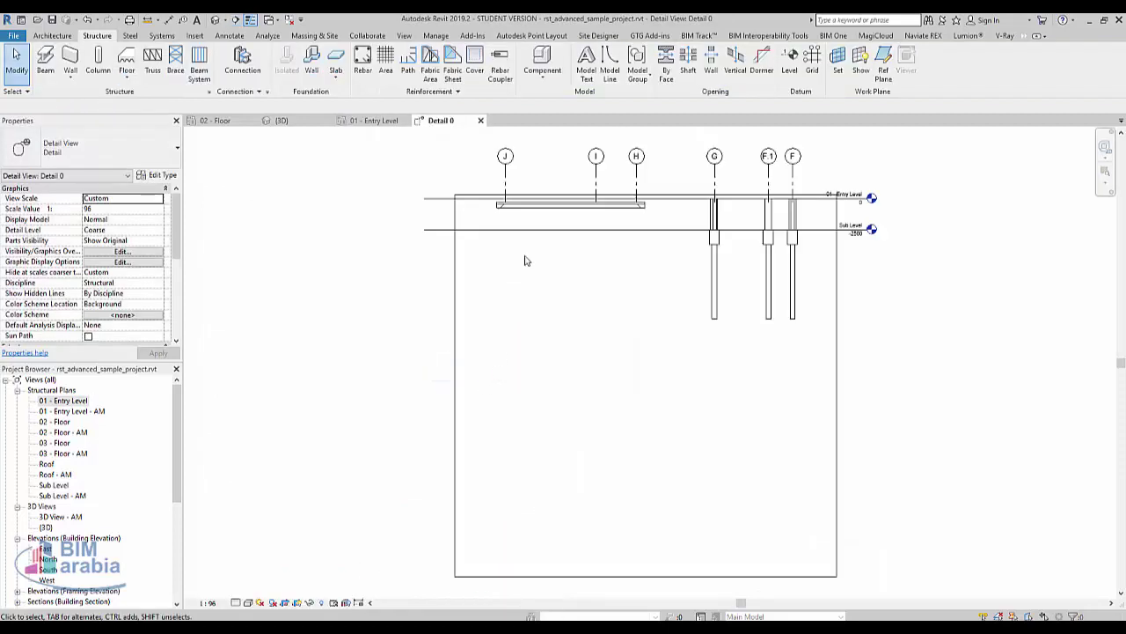
pyautogui.scroll(2, 616, 194)
pyautogui.scroll(2, 628, 211)
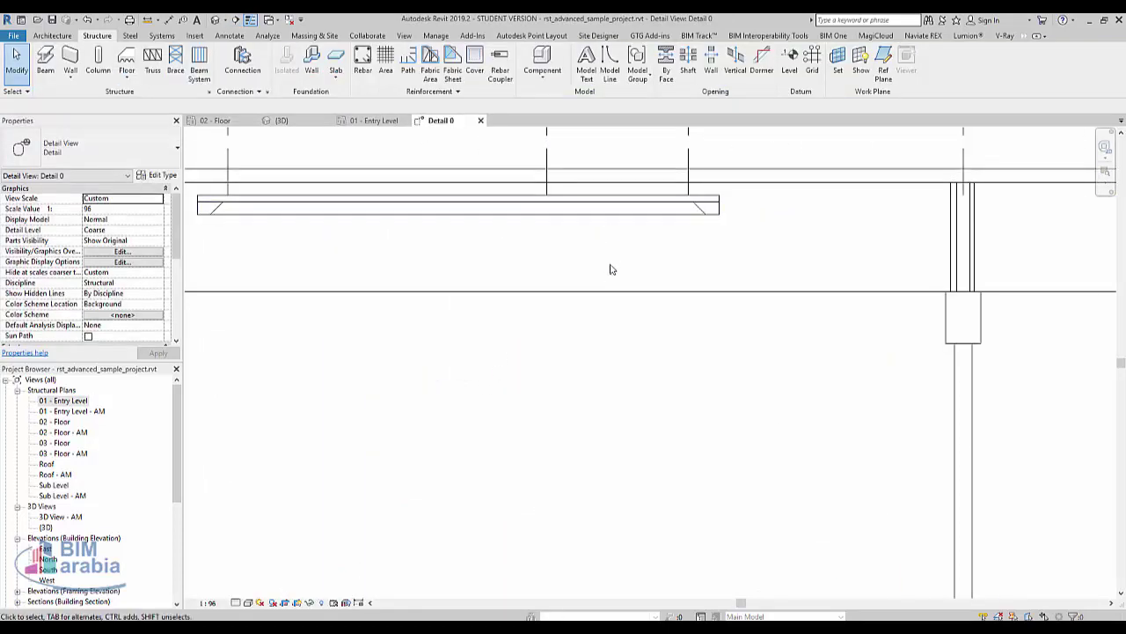
pyautogui.scroll(-1, 514, 336)
# Step: From the 02 - Floor plan, go to the Main Stair section to check the slab edge
pyautogui.hotkey('ctrl', 'Tab')
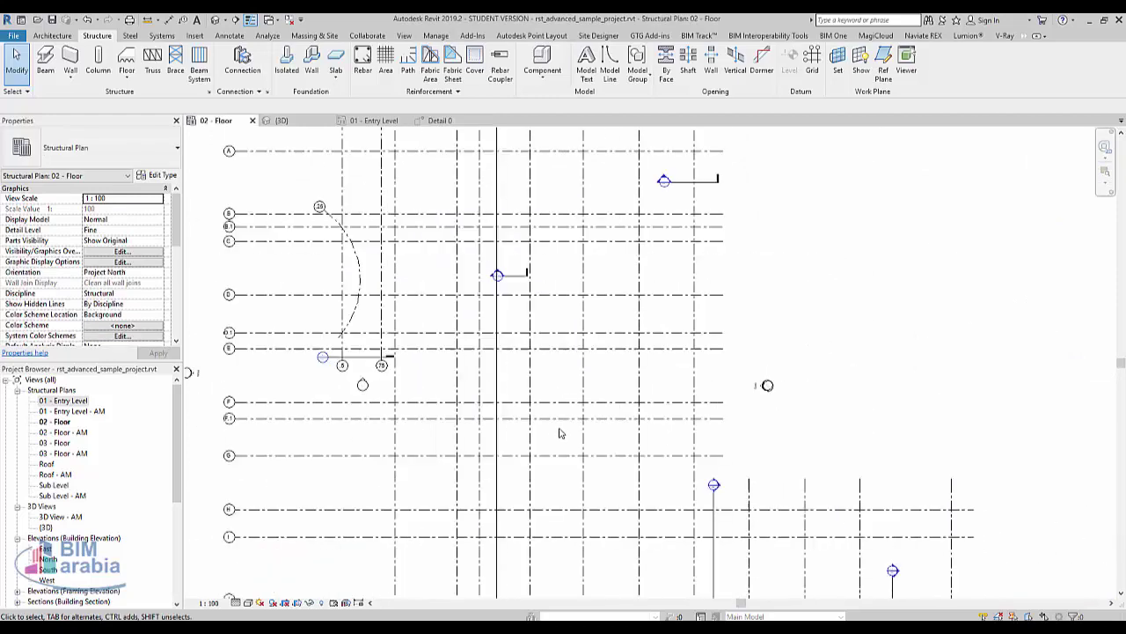
pyautogui.scroll(-2, 499, 371)
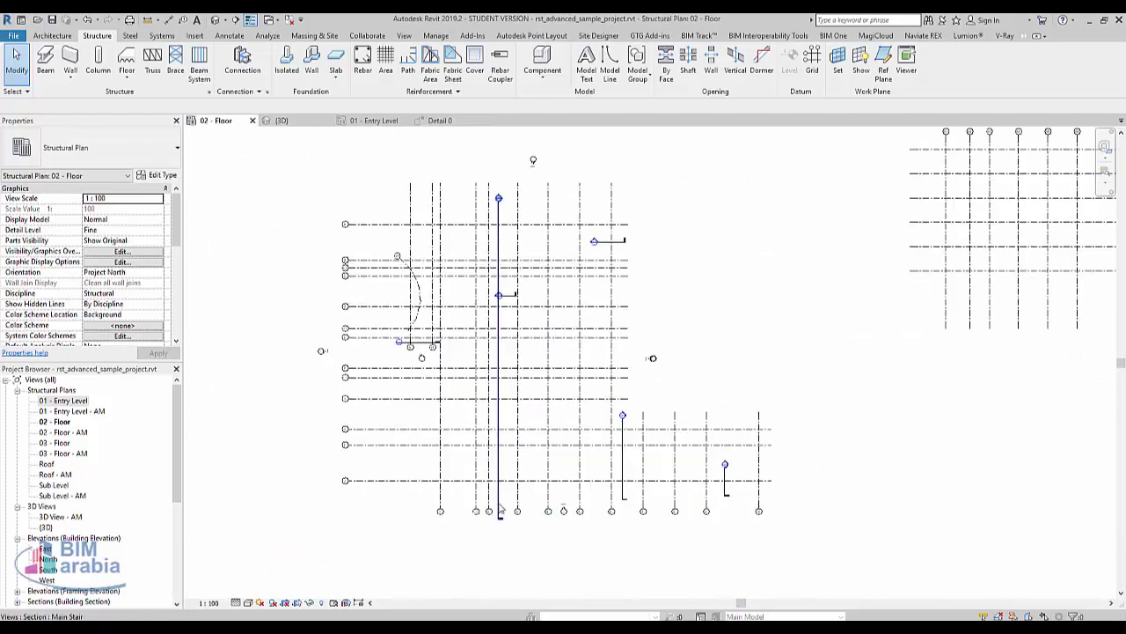
pyautogui.click(498, 508)
pyautogui.moveTo(536, 370); pyautogui.dragTo(544, 371)
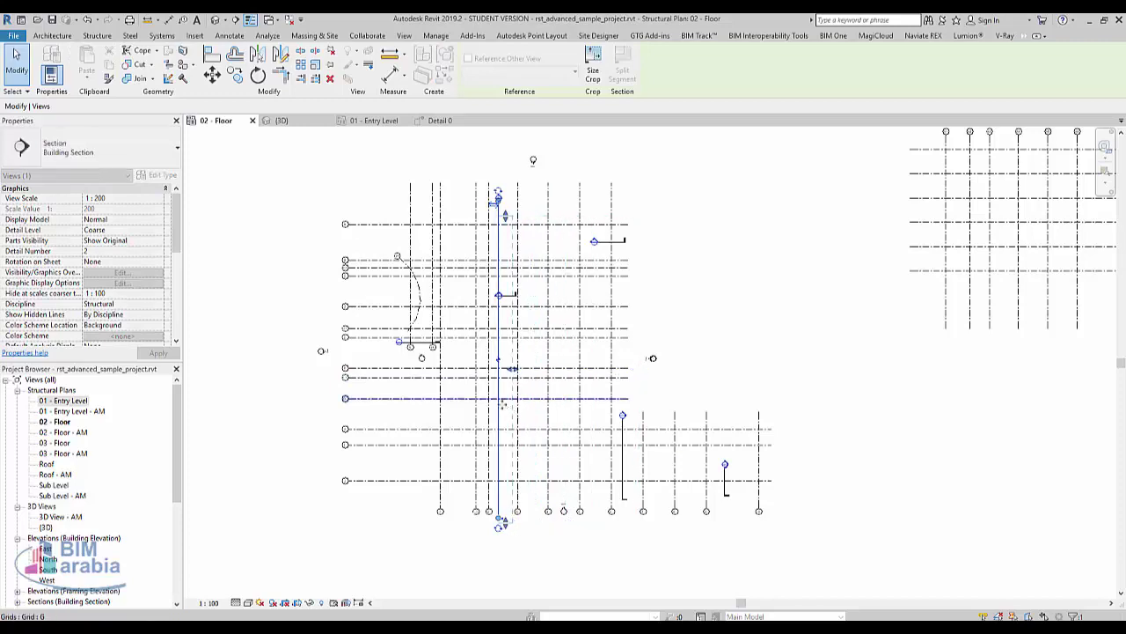
pyautogui.rightClick(500, 196)
pyautogui.click(545, 166)
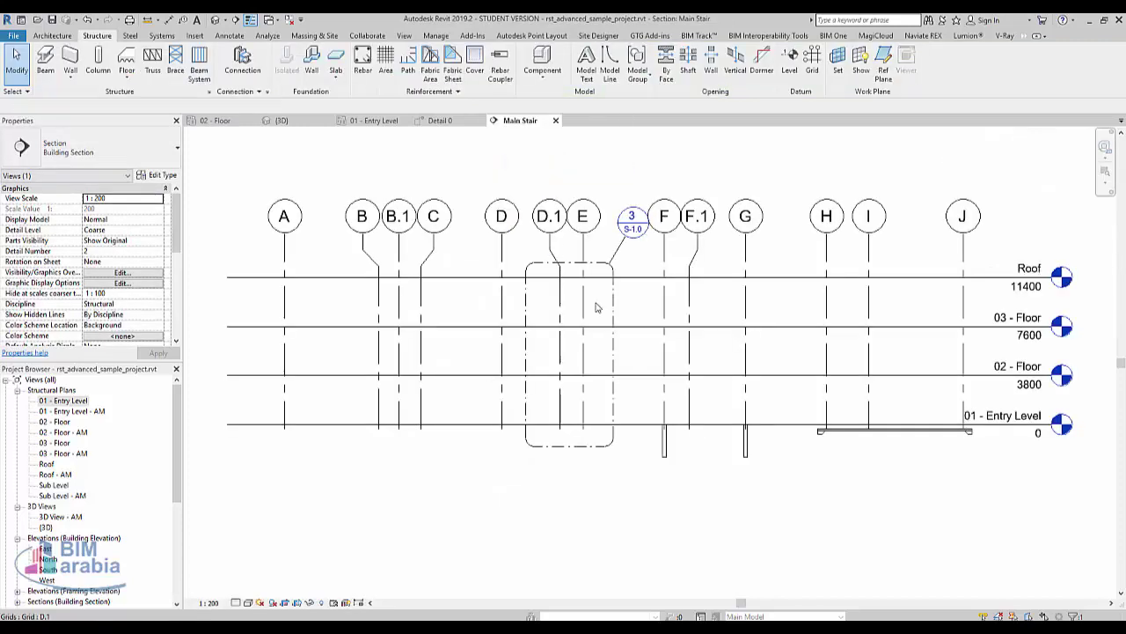
pyautogui.scroll(1, 959, 439)
pyautogui.scroll(4, 959, 438)
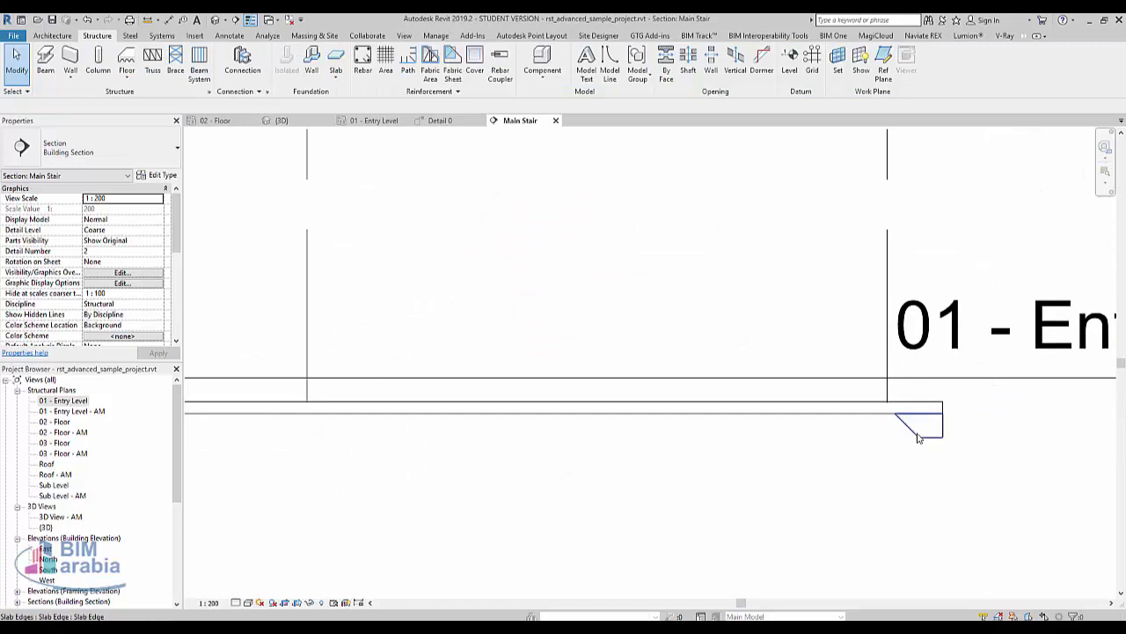